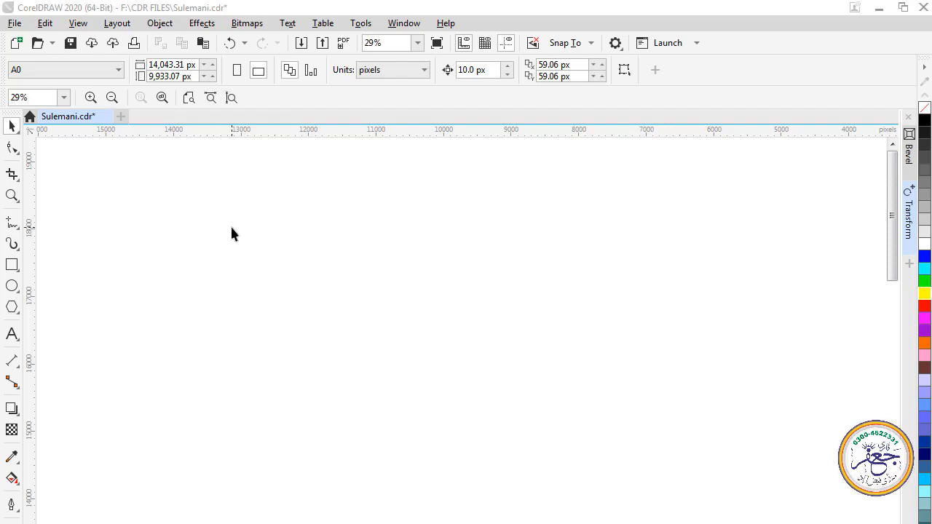
Create a new landscape A0 document, 1,189 by 841 mm, in RGB at 300 dpi
left_click(121, 118)
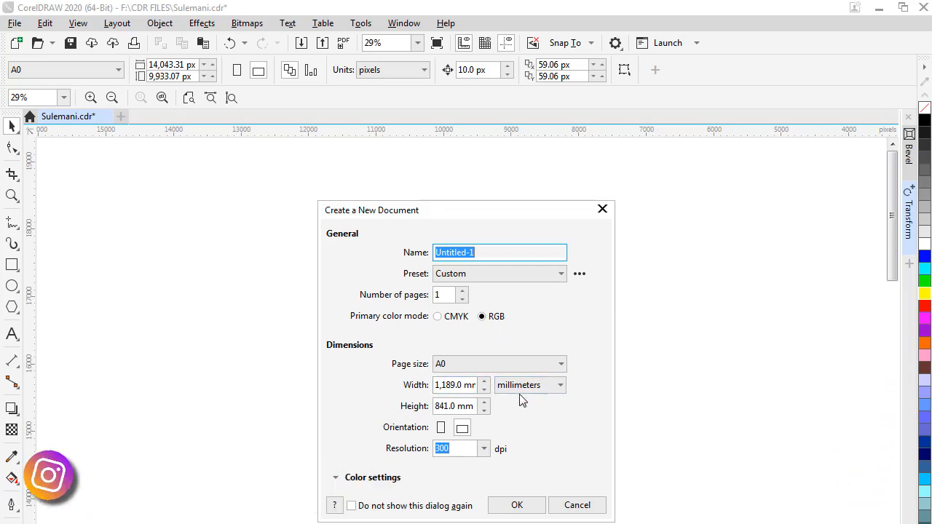
left_click(515, 505)
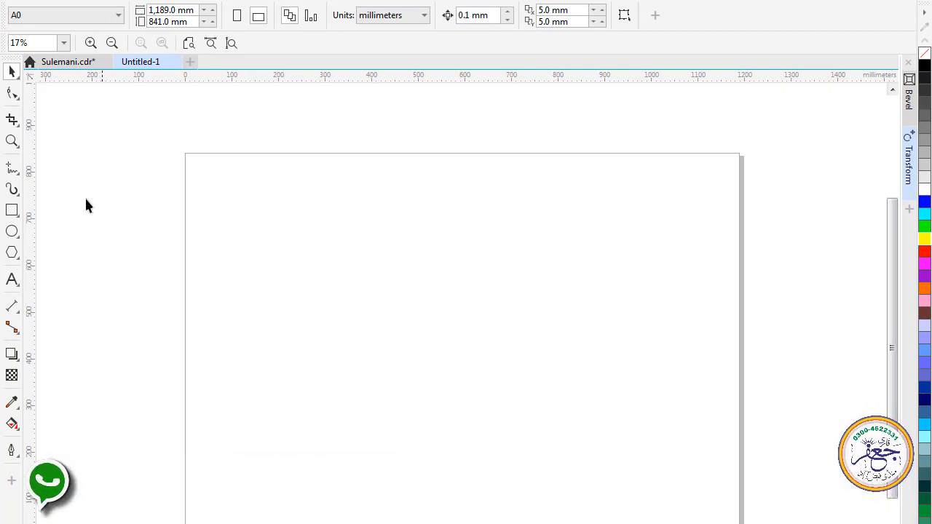
Draw a straight vertical line in the upper-left area of the page and set its length to 210 mm
left_click(12, 170)
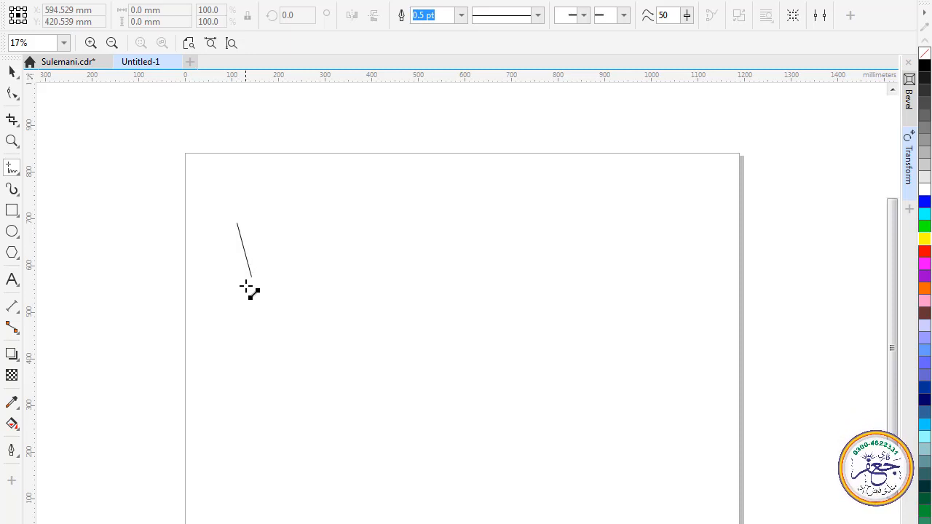
left_click(243, 348)
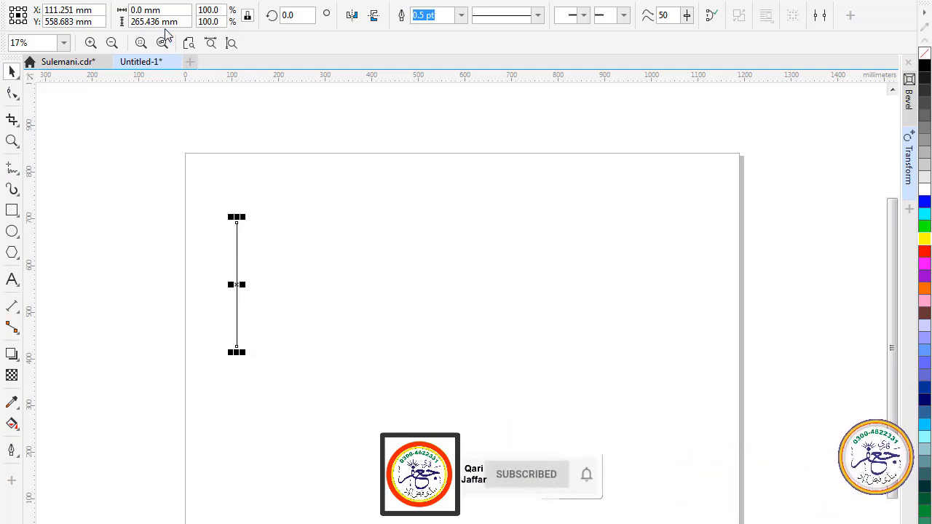
left_click_drag(161, 22, 144, 22)
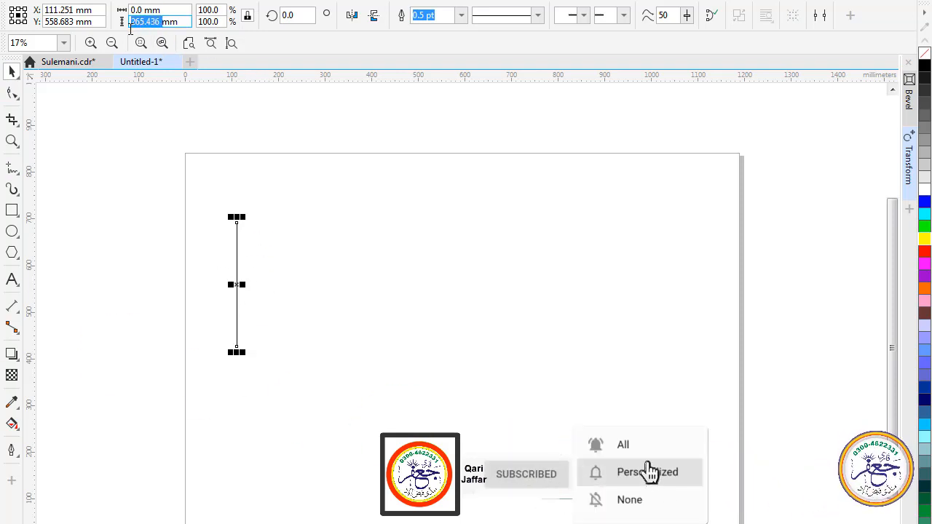
type("2")
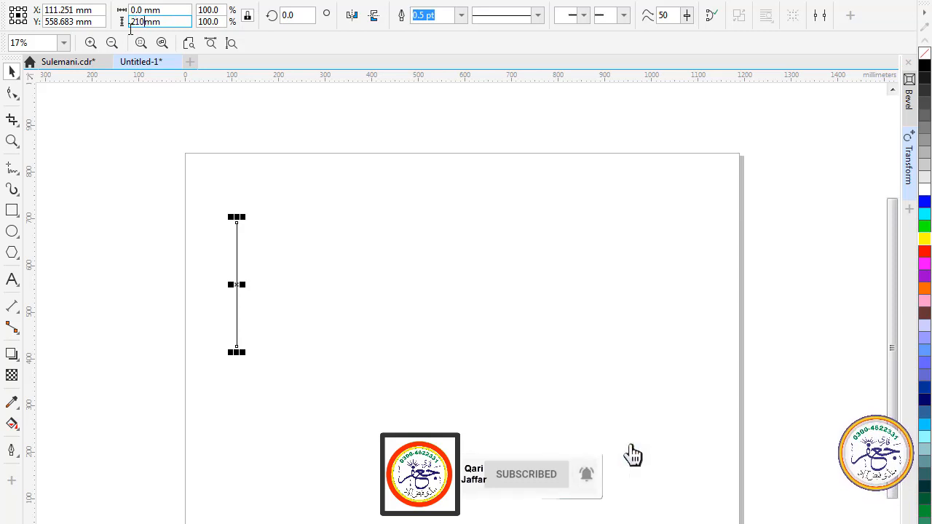
type("10")
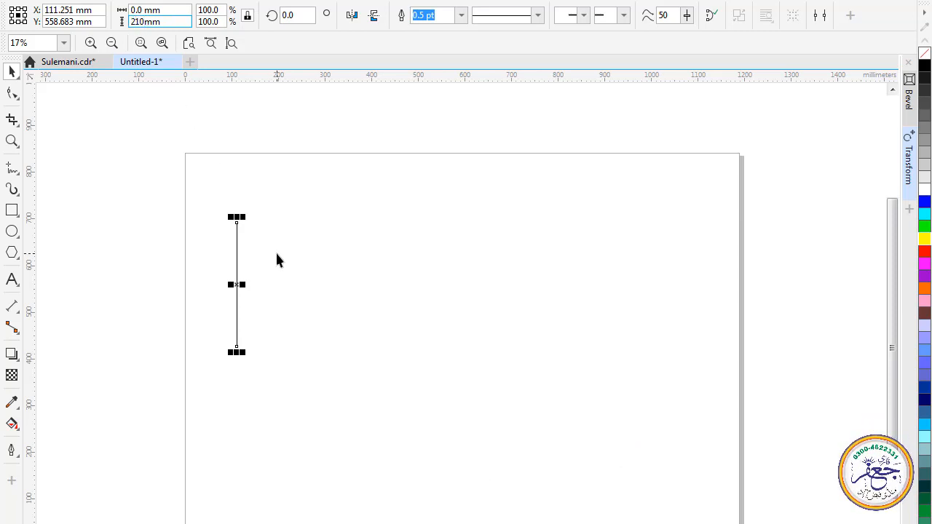
key("Return")
left_click(274, 256)
Make 1 copy of the vertical line with a relative position transform of X 10 mm and Y 0 mm
left_click(236, 277)
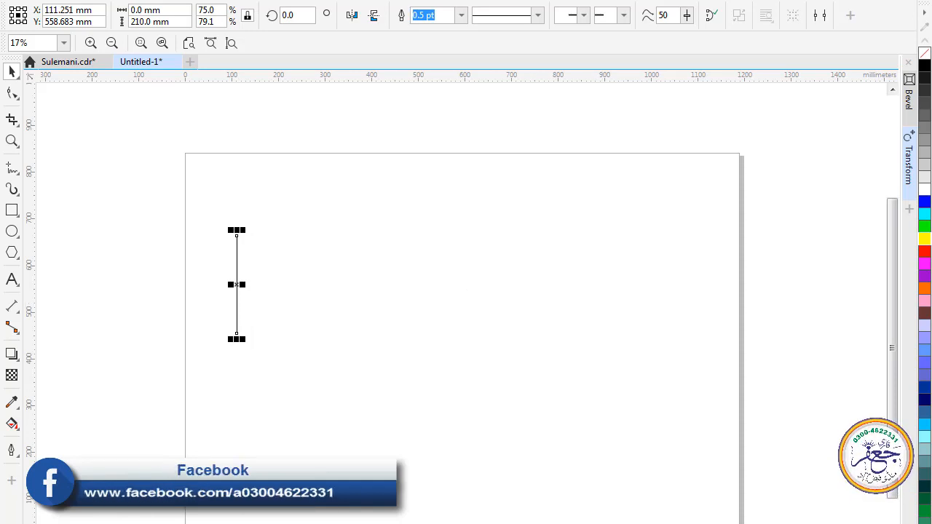
key("alt+w")
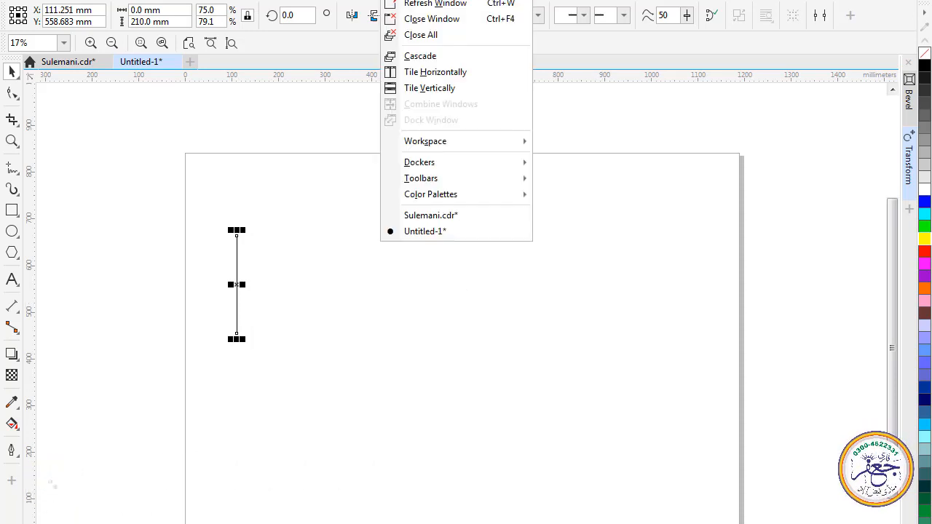
mouse_move(408, 165)
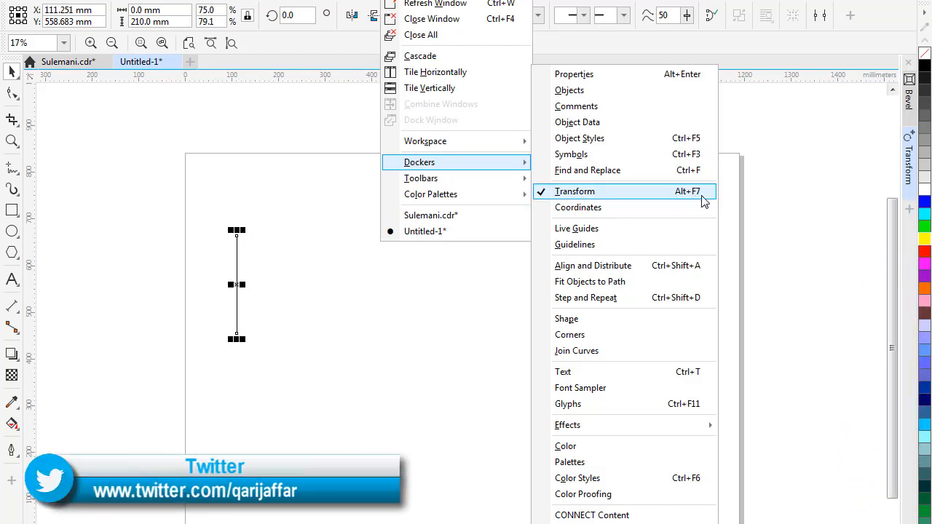
left_click(886, 137)
left_click(906, 160)
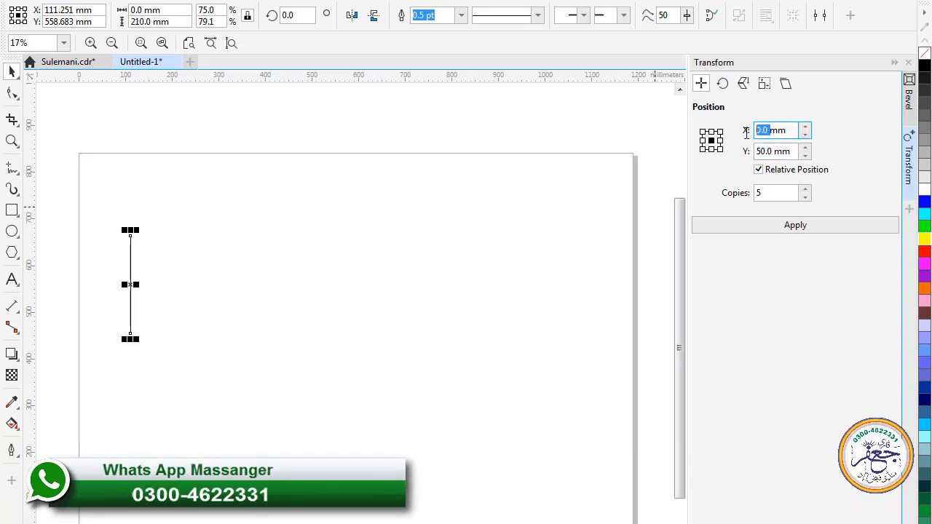
type("10")
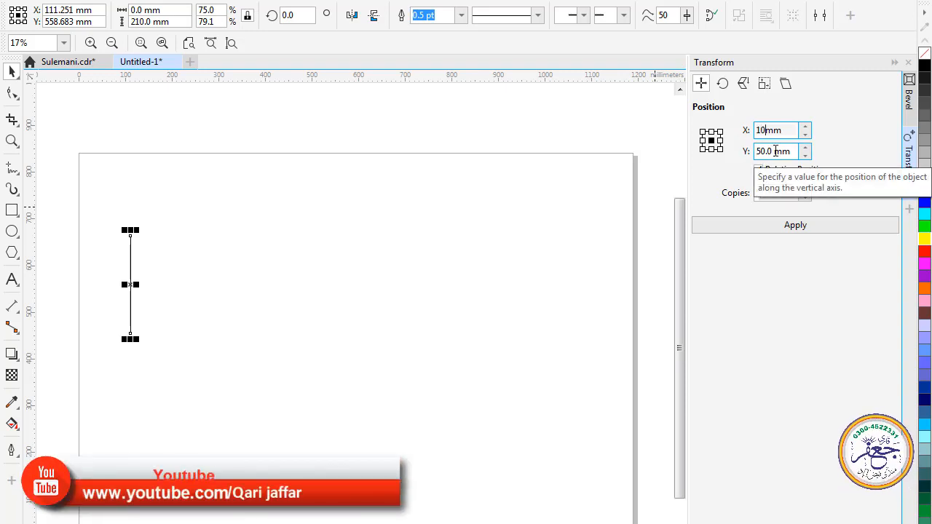
left_click(774, 152)
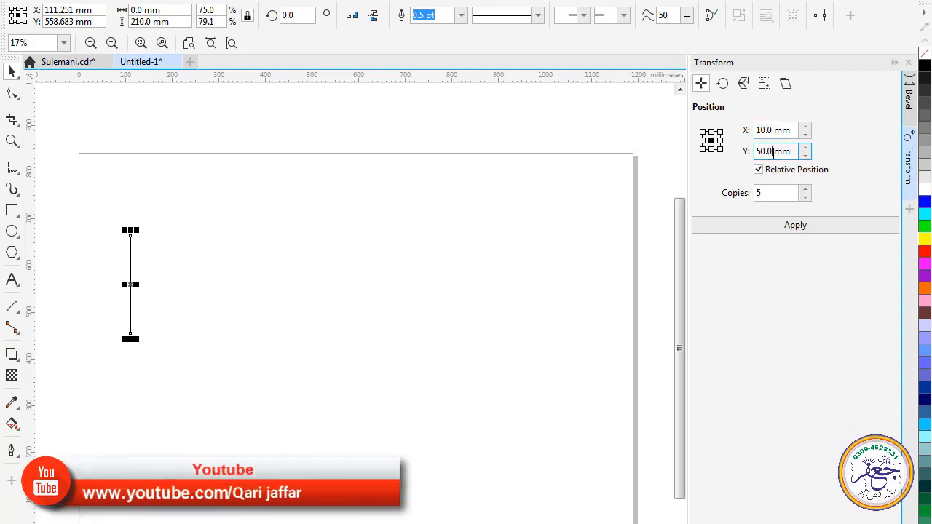
type("00")
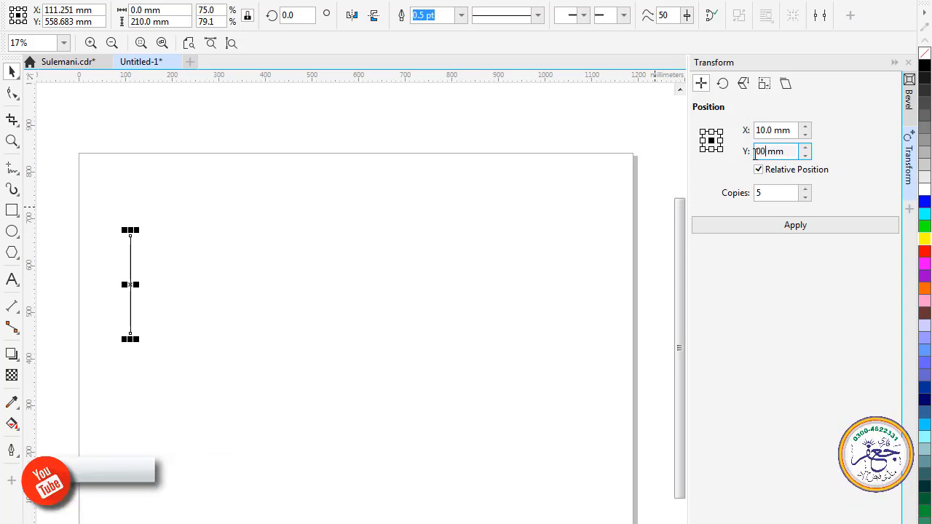
double_click(757, 193)
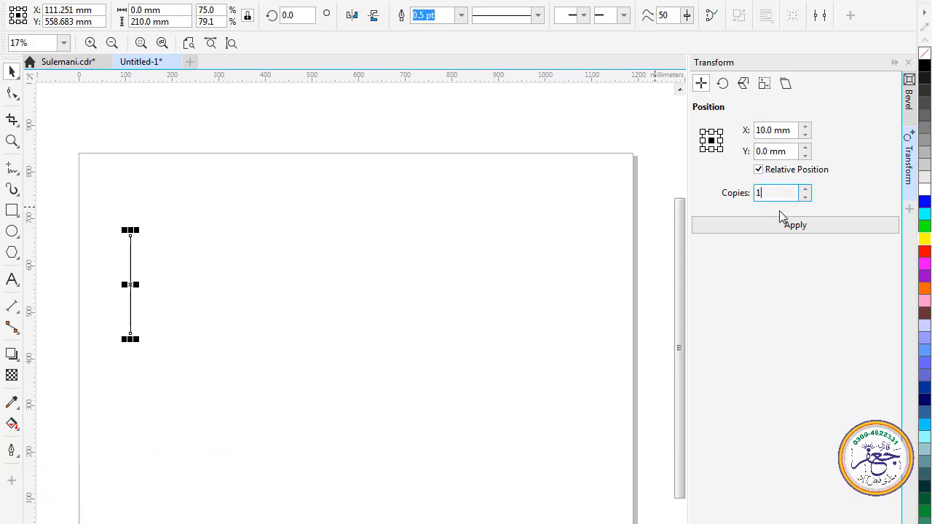
left_click(792, 226)
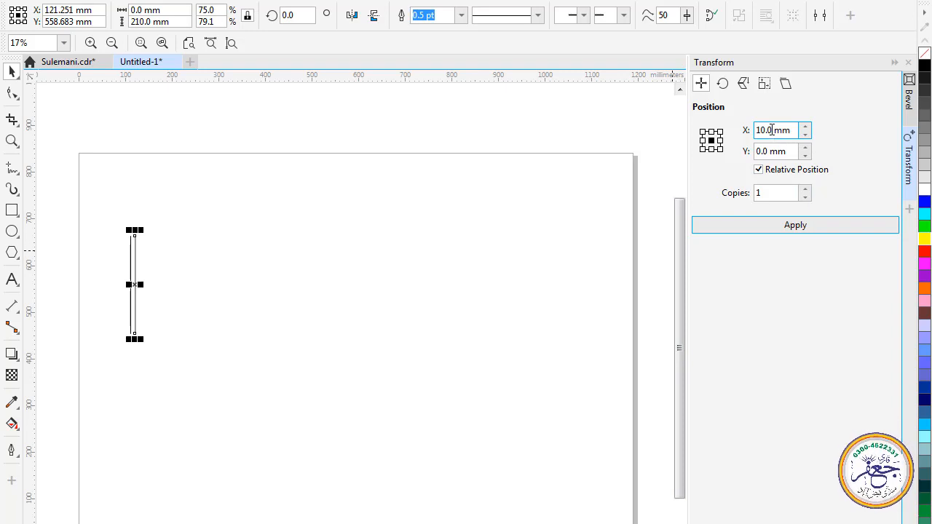
Create 12 copies of the second vertical line, each offset 50 mm horizontally
left_click_drag(772, 130, 744, 132)
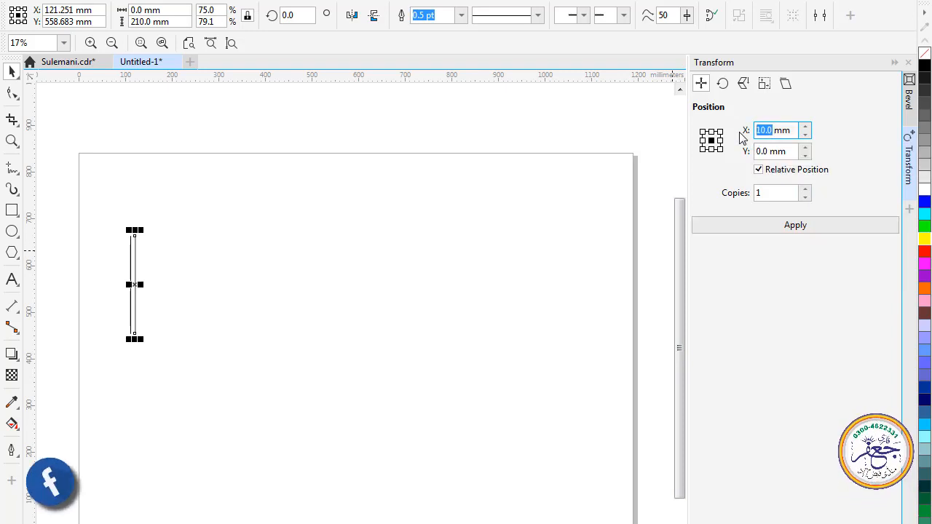
type("50")
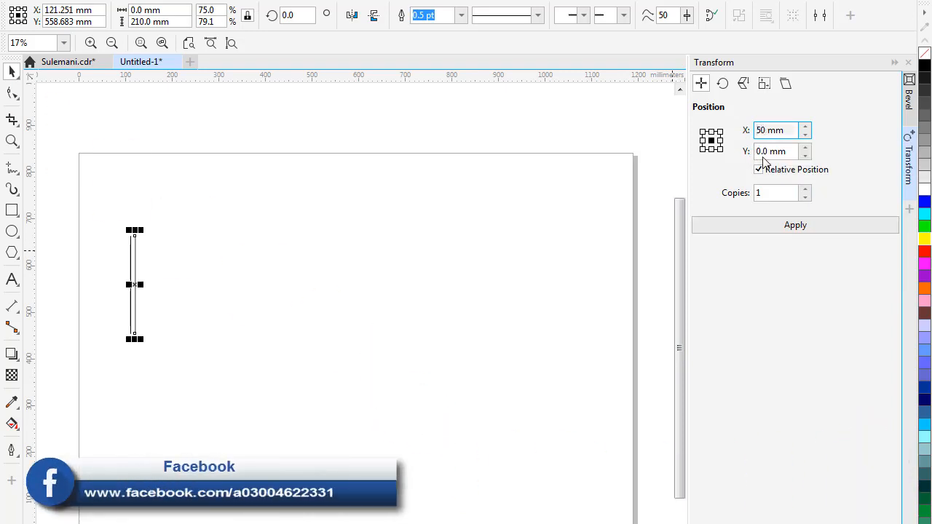
double_click(770, 192)
type("12")
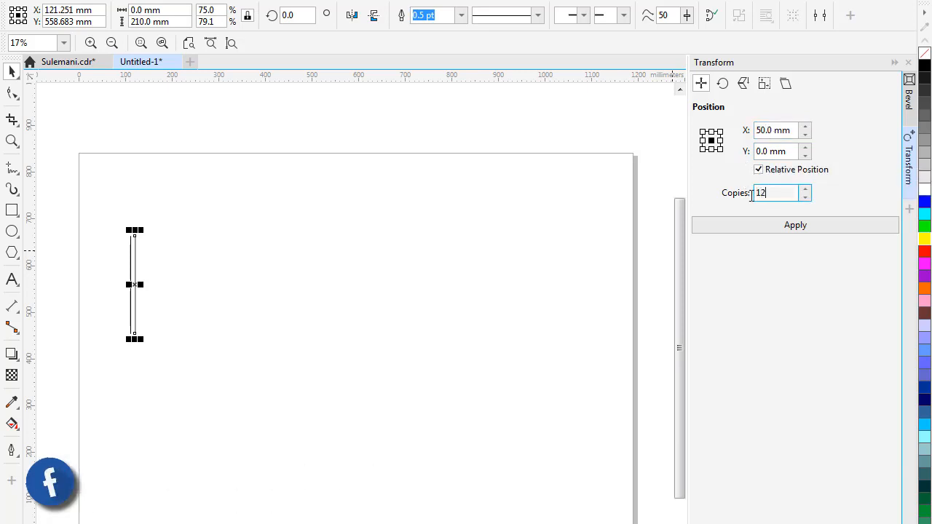
left_click(784, 228)
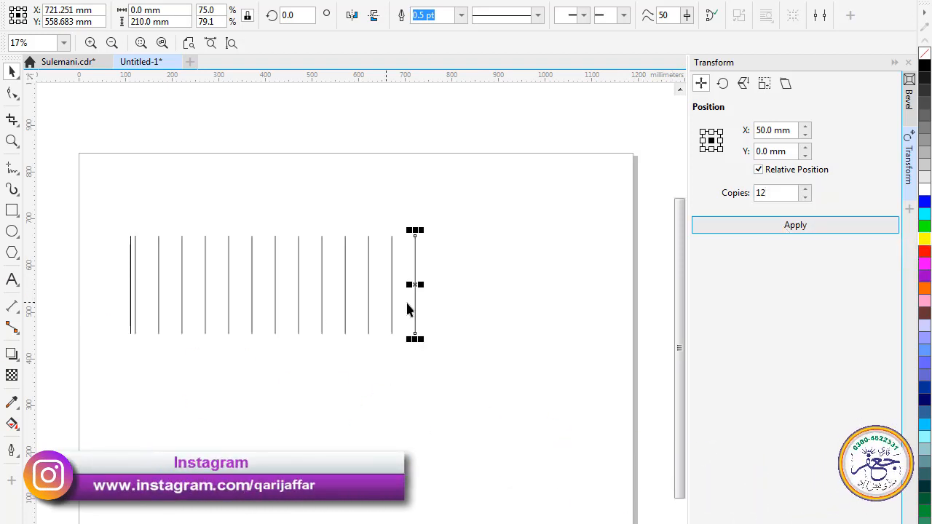
Create 12 copies of the leftmost vertical line at the same 50 mm horizontal offset
left_click(11, 141)
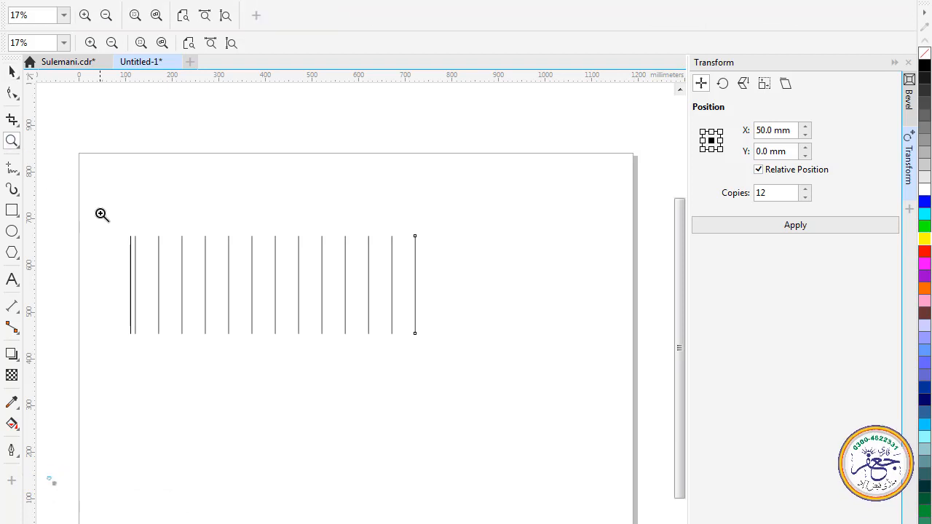
left_click_drag(101, 214, 438, 358)
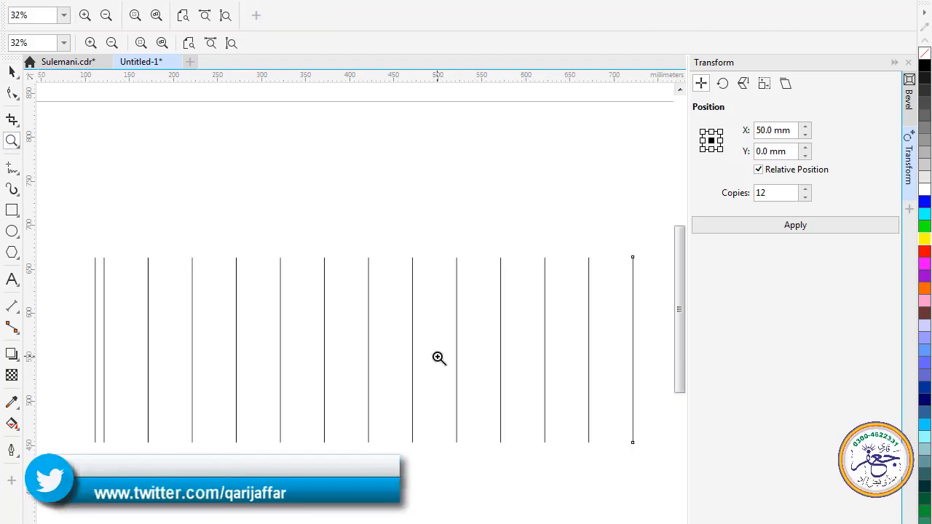
left_click(11, 72)
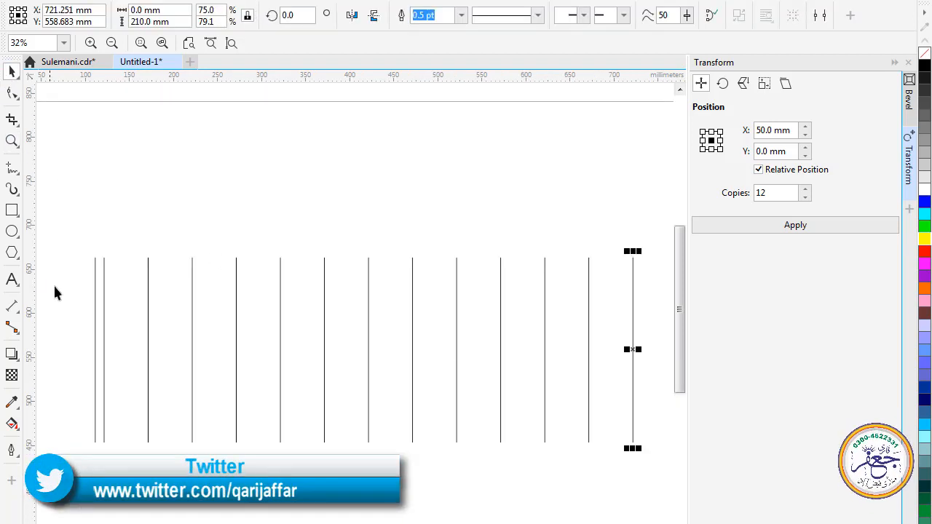
left_click(95, 309)
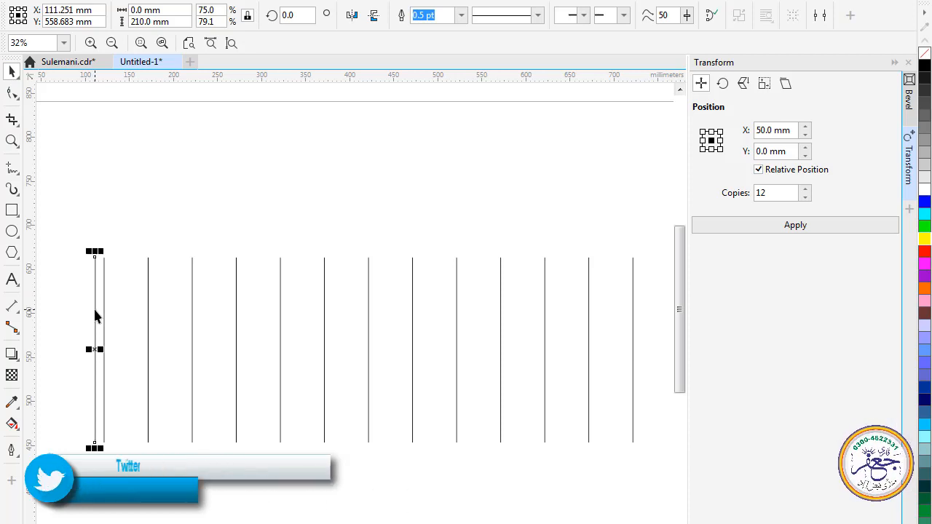
left_click(790, 131)
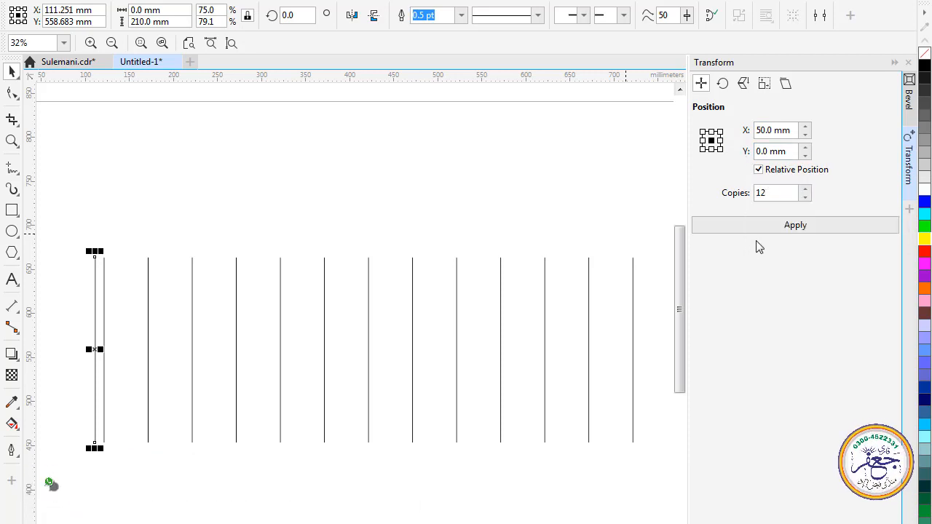
left_click(794, 226)
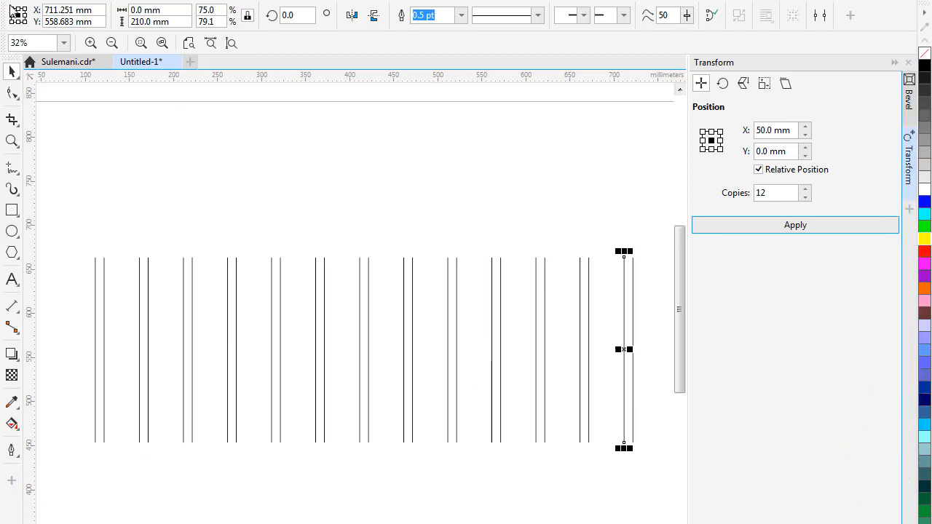
Draw a horizontal line 610 mm long joining the bottom ends of the first and last vertical lines
left_click(13, 170)
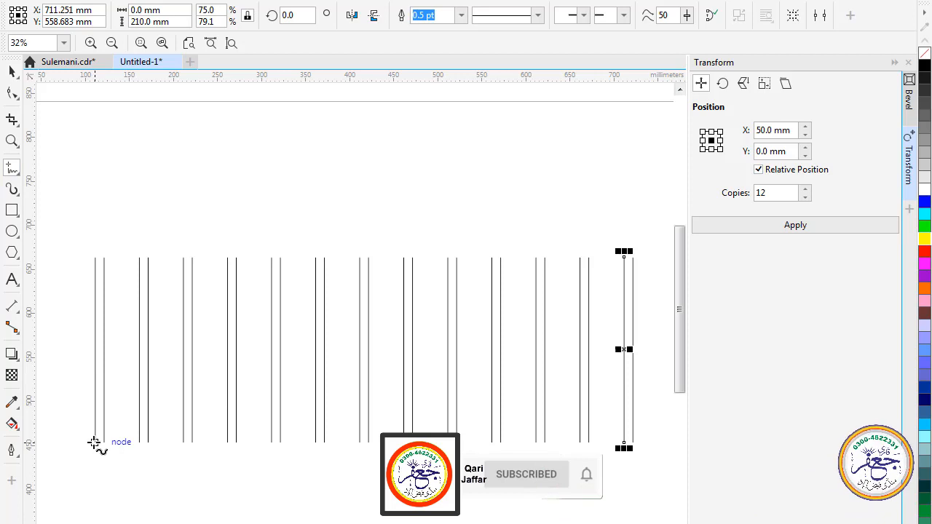
left_click(95, 443)
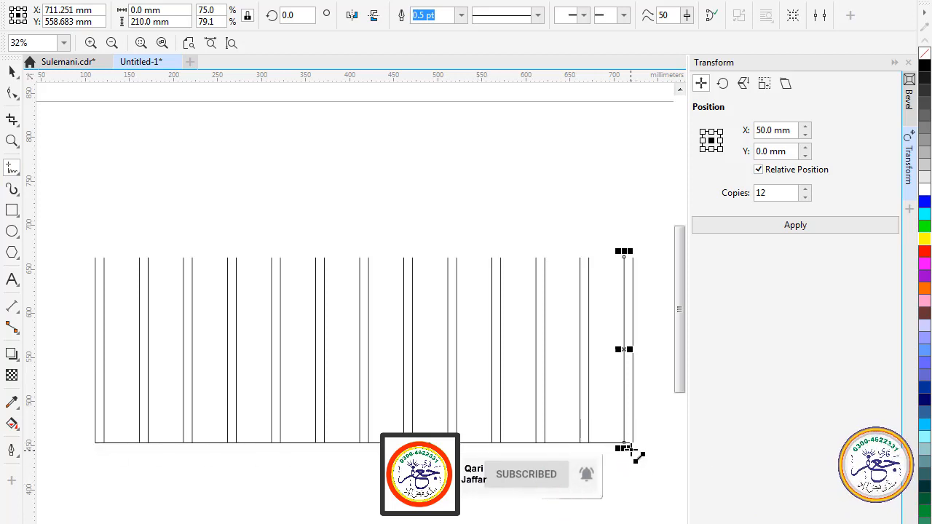
left_click(632, 442)
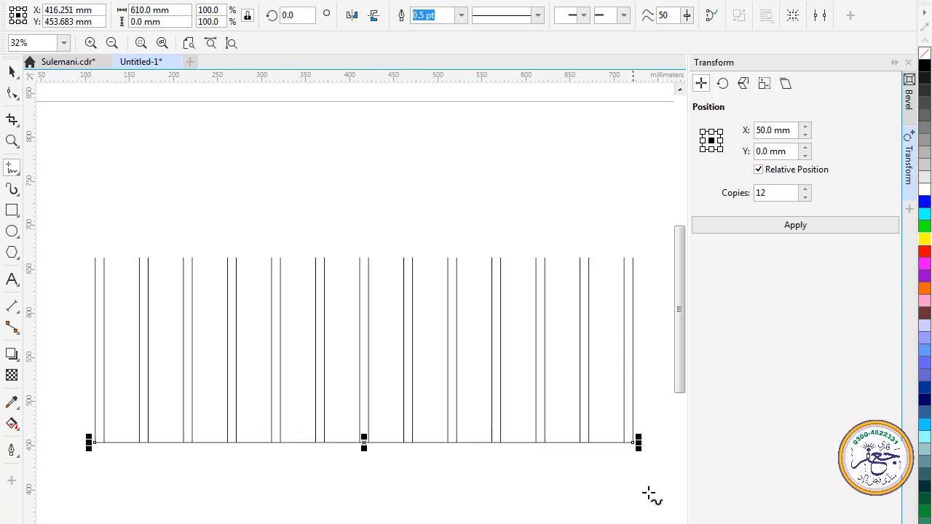
left_click(13, 73)
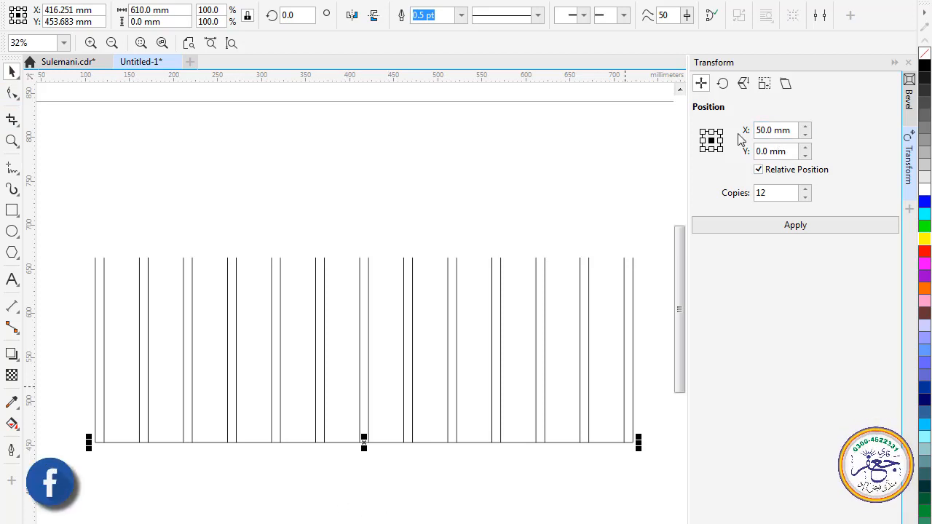
Make 1 copy of the bottom horizontal line, offset 0 mm horizontally and 10 mm upward
double_click(776, 130)
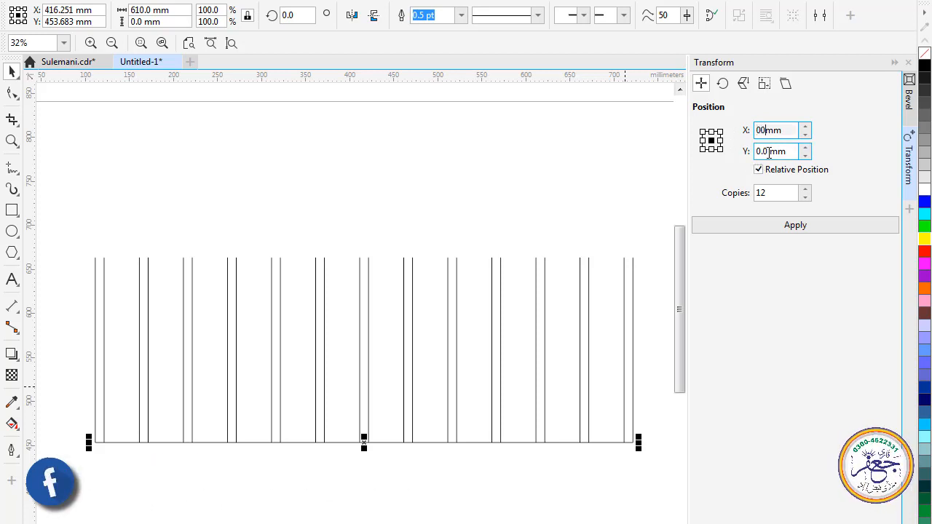
left_click_drag(768, 152, 746, 152)
type("10")
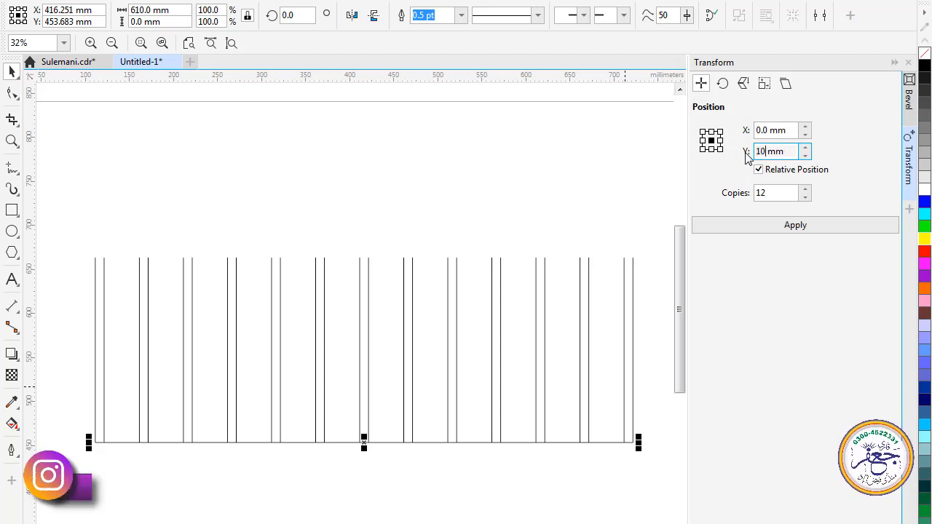
left_click_drag(770, 193, 748, 198)
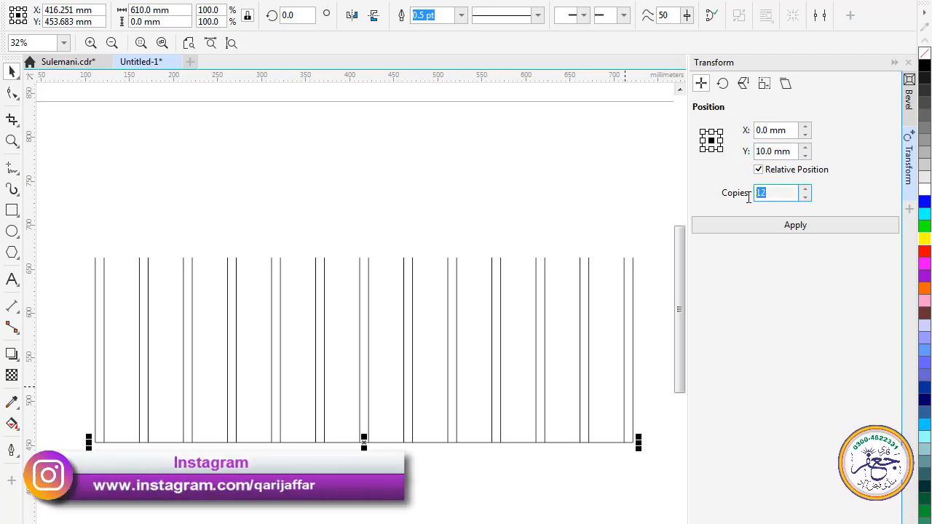
type("1")
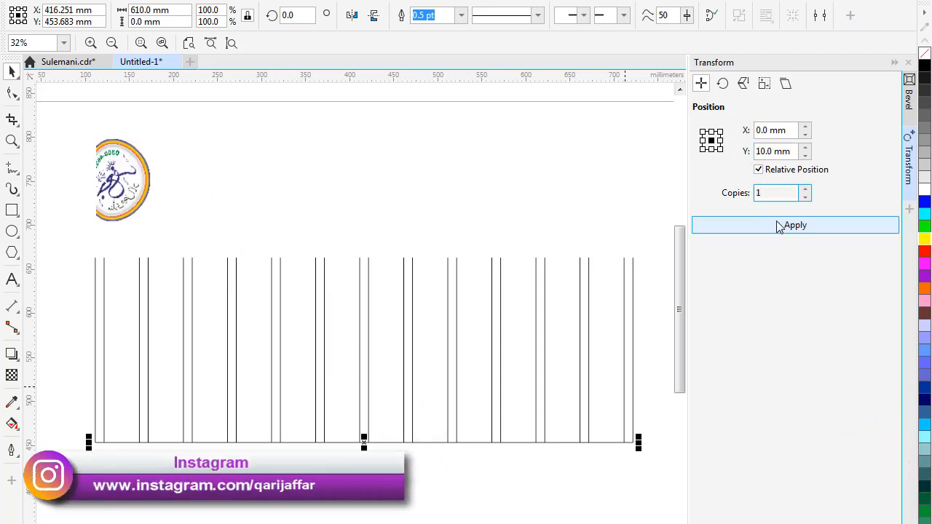
left_click(778, 223)
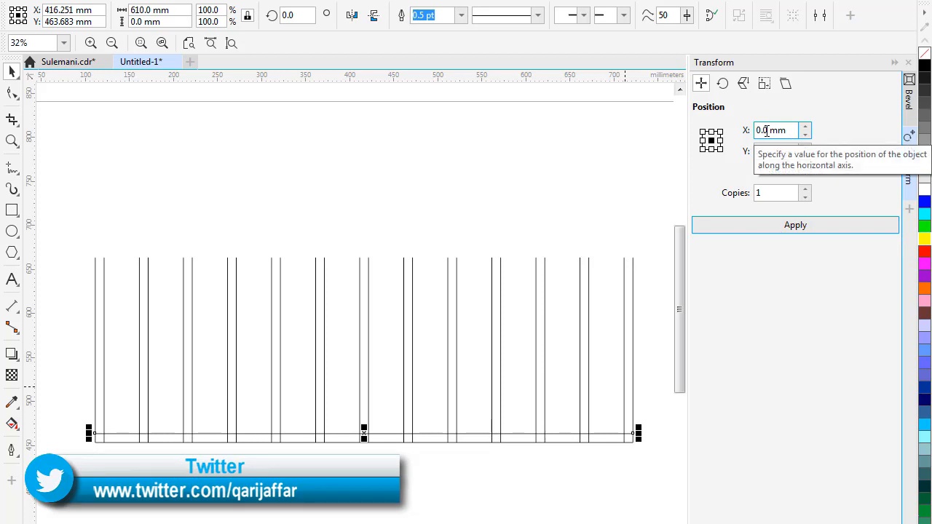
Make 4 copies of each of the two lower horizontal lines, offset 0 mm horizontally and 50 mm upward
left_click(775, 152)
left_click_drag(775, 152, 755, 151)
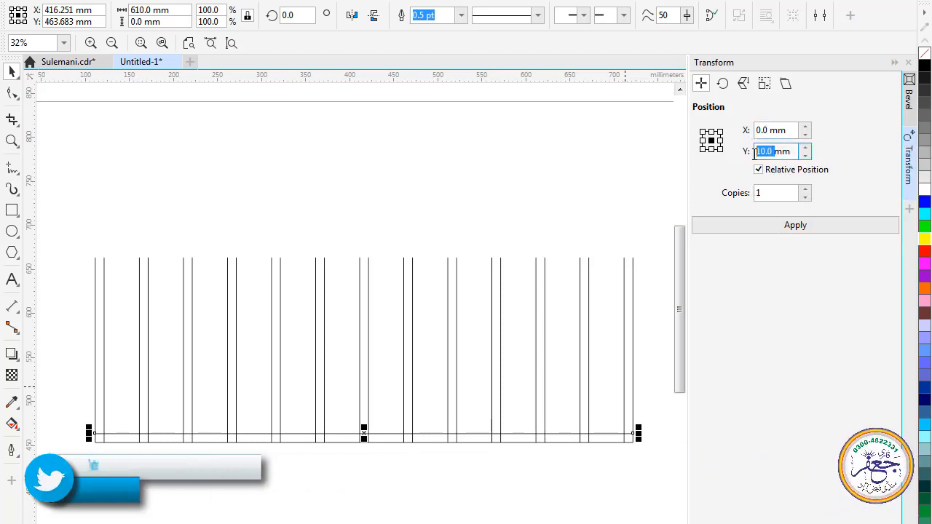
type("50")
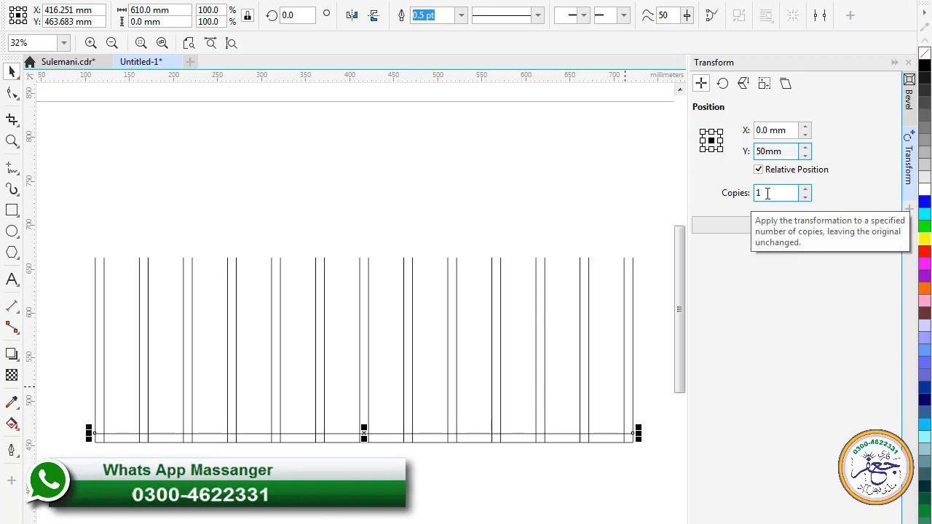
left_click(767, 193)
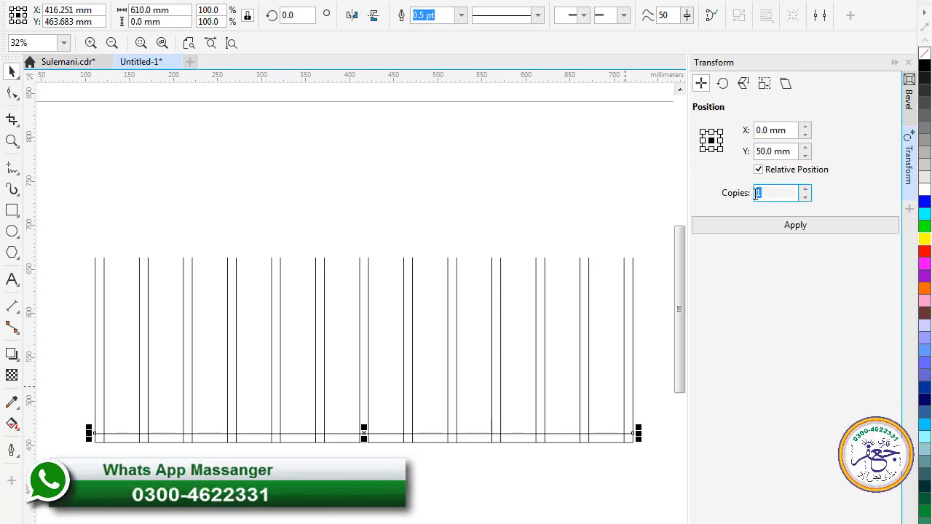
type("4")
left_click(782, 231)
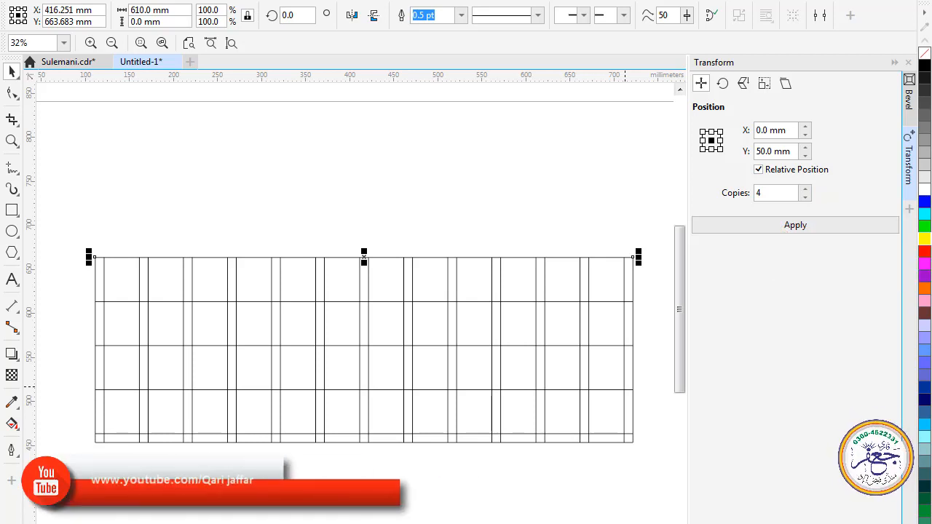
left_click(475, 442)
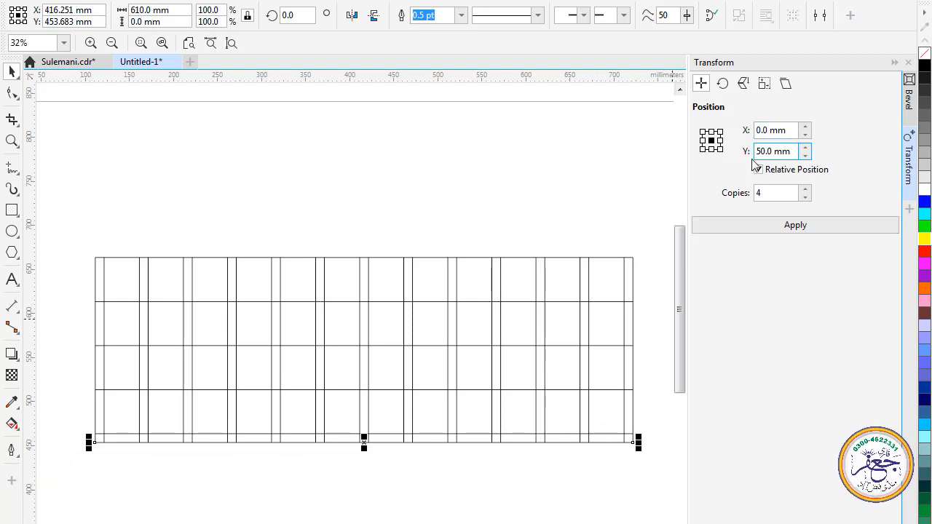
left_click(794, 227)
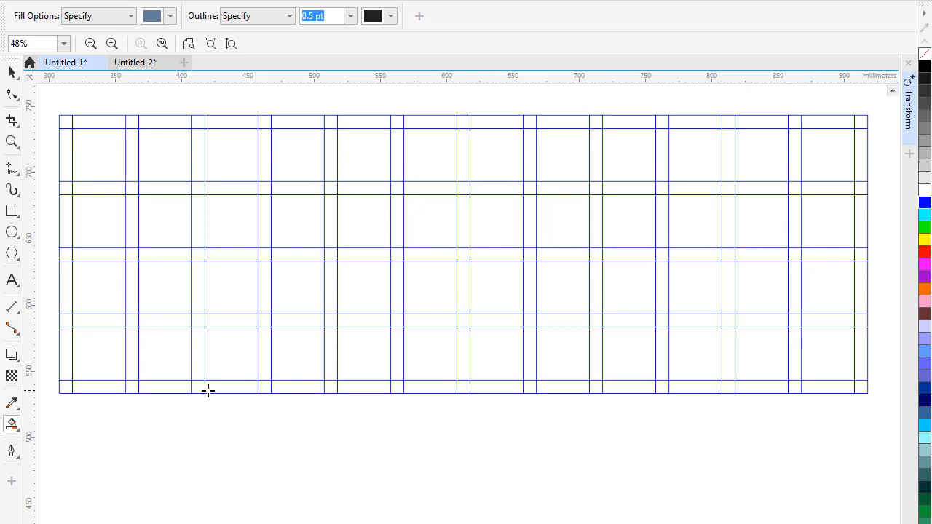
Smart Fill the top two large cells of the two rightmost columns in blue-grey, linking the columns through the second-row gap
left_click(11, 426)
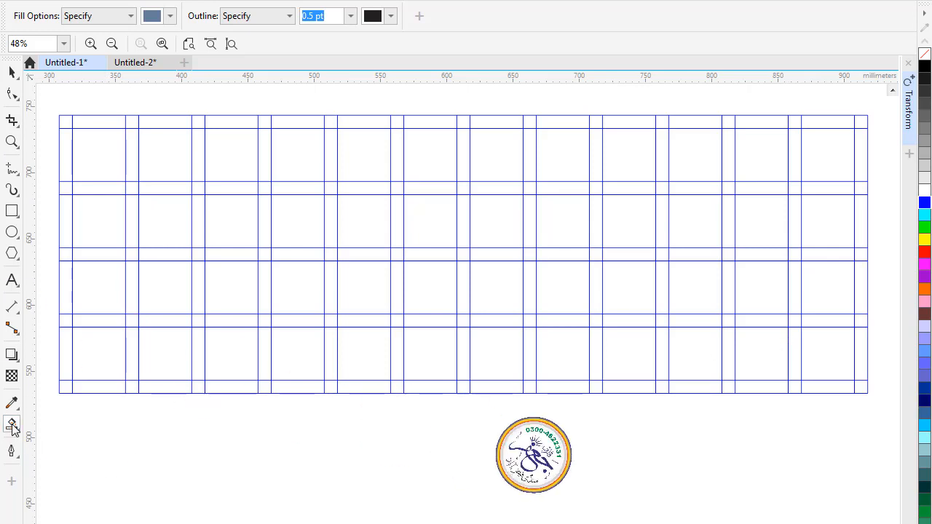
left_click(819, 147)
left_click(828, 217)
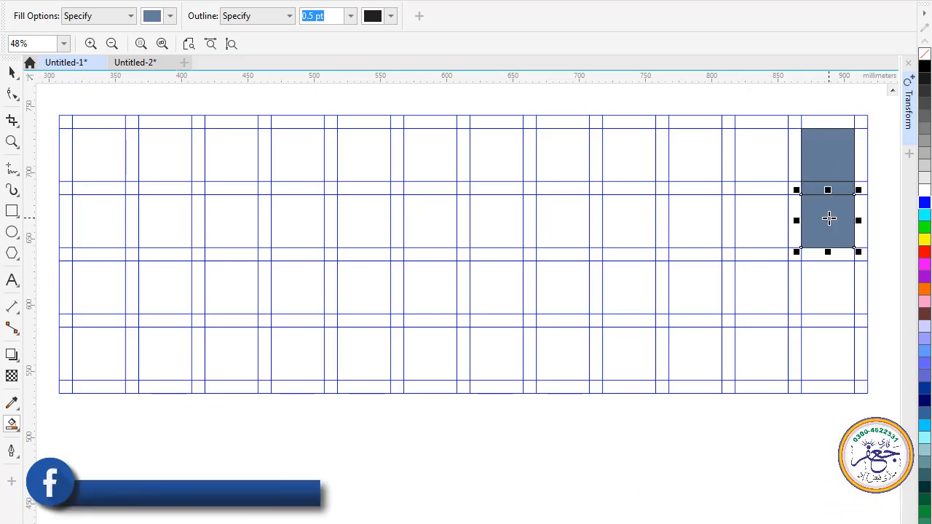
left_click(767, 216)
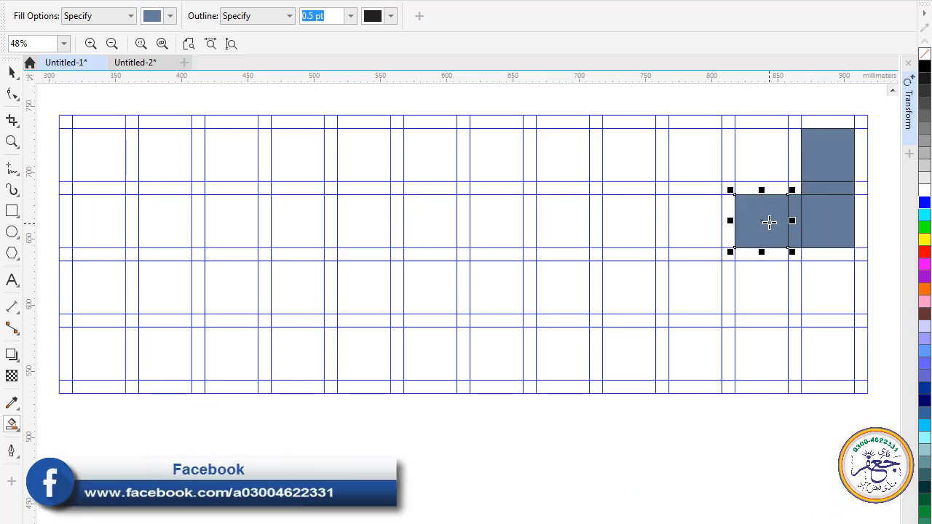
left_click(764, 162)
Fill the third column from the right from row one to row three, and join it back to the second column across row three
left_click(692, 165)
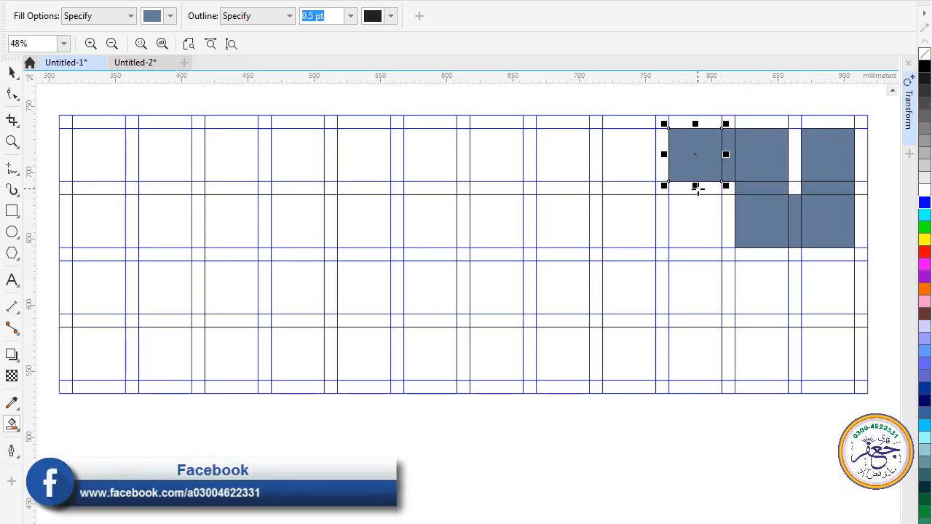
left_click(694, 213)
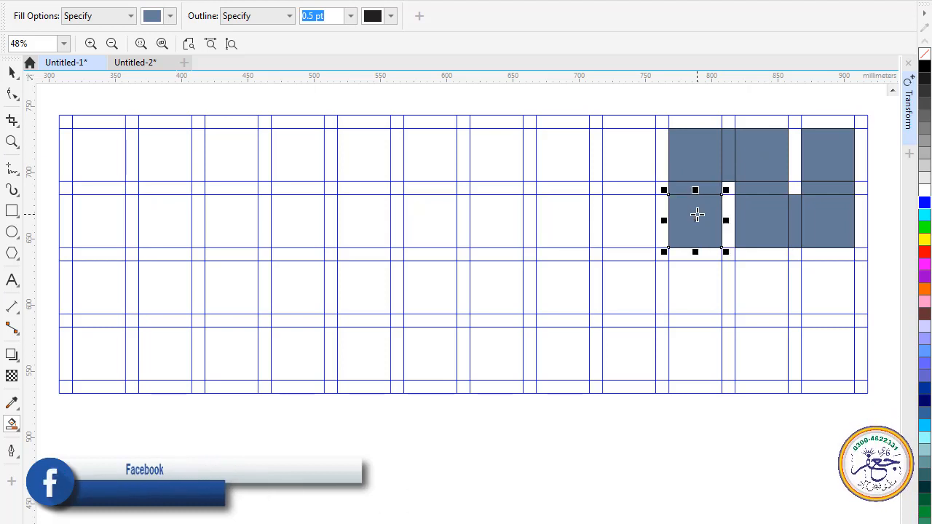
left_click(693, 255)
left_click(701, 283)
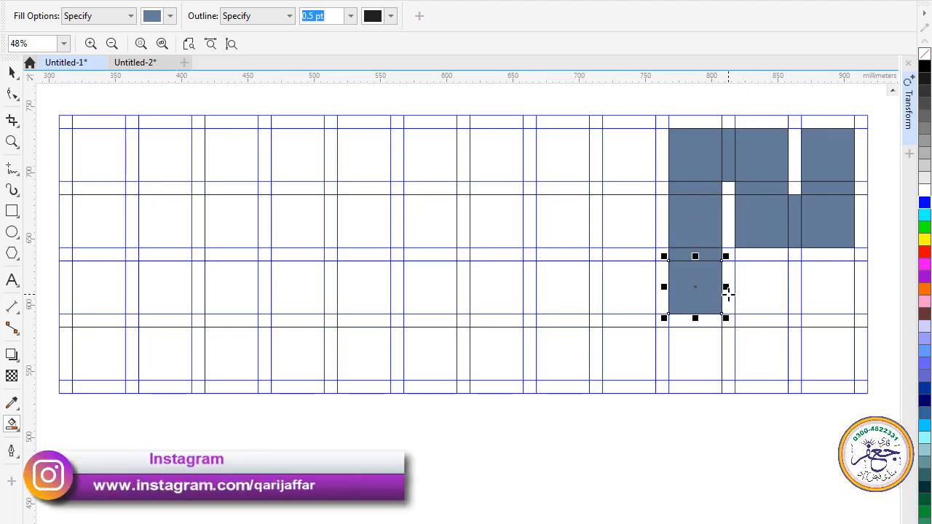
left_click(728, 293)
left_click(759, 293)
left_click(761, 252)
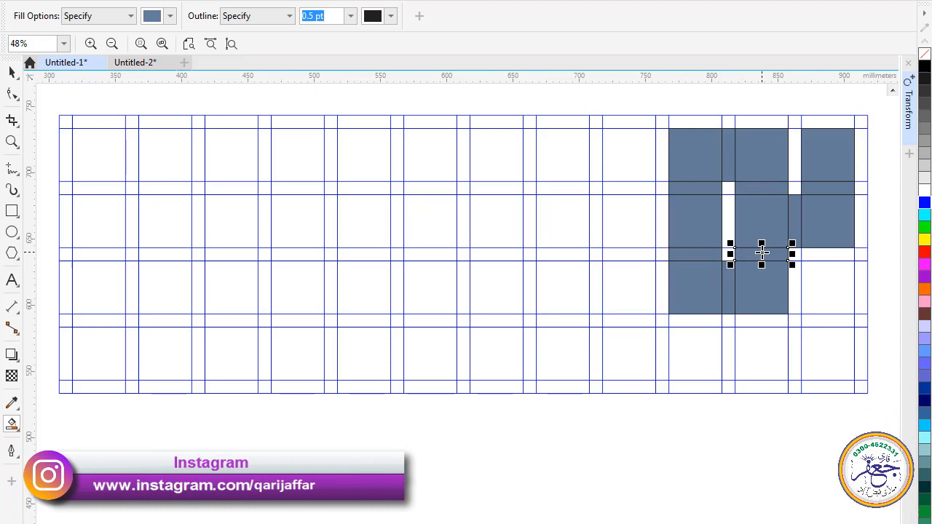
Extend the fill down the second column from the right, along the bottom row to the sixth, and fill the rightmost column's two lowest cells separately
left_click(765, 321)
left_click(761, 339)
left_click(728, 354)
left_click(703, 363)
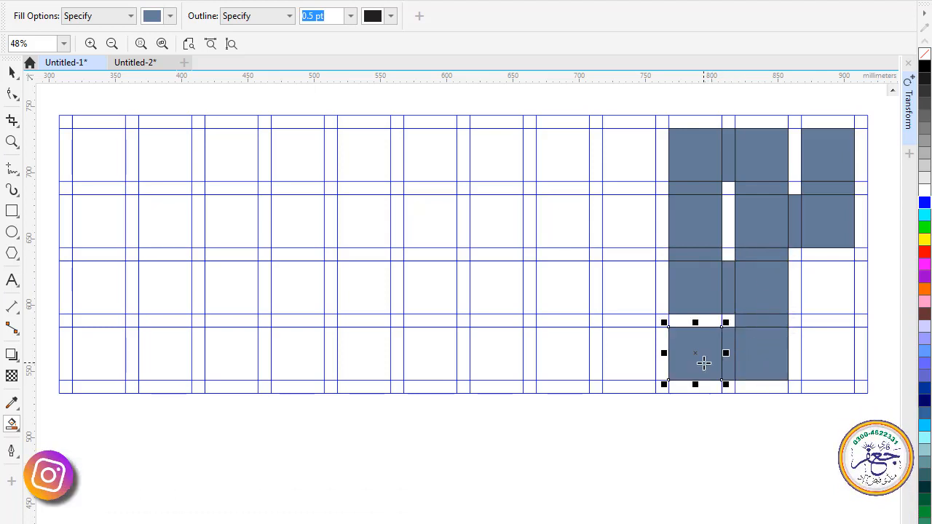
left_click(663, 361)
left_click(627, 360)
left_click(595, 361)
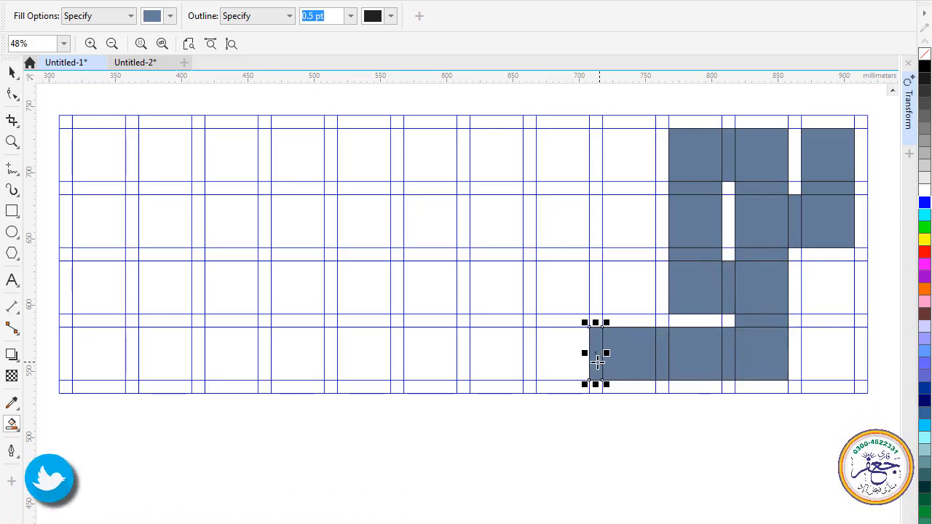
left_click(549, 363)
left_click(529, 356)
left_click(503, 362)
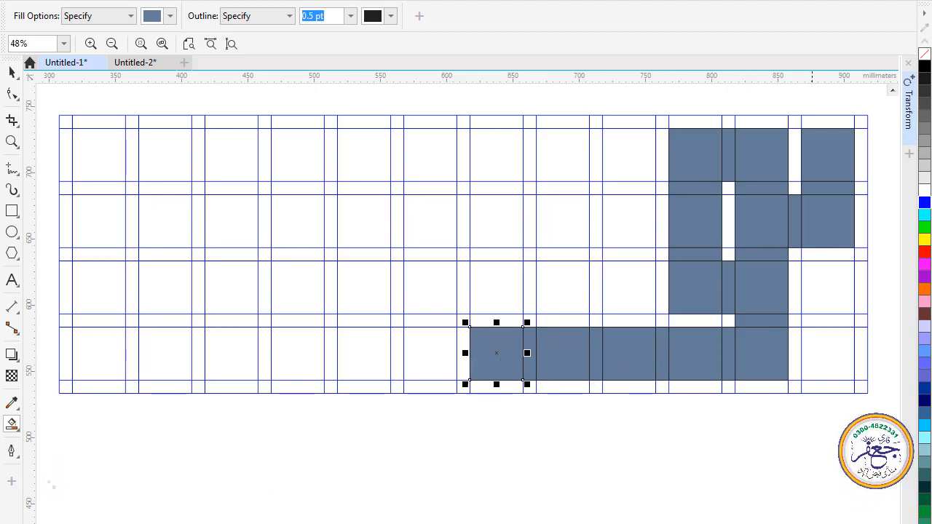
left_click(824, 279)
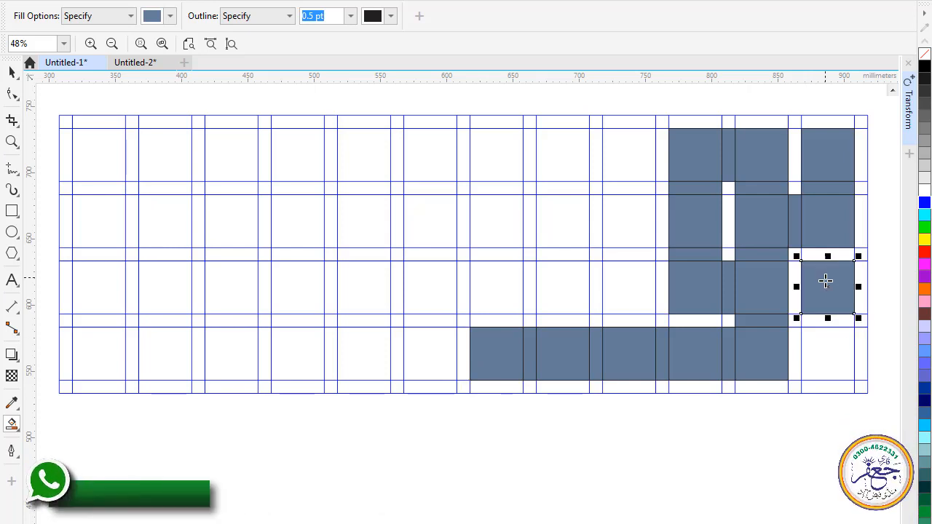
left_click(826, 355)
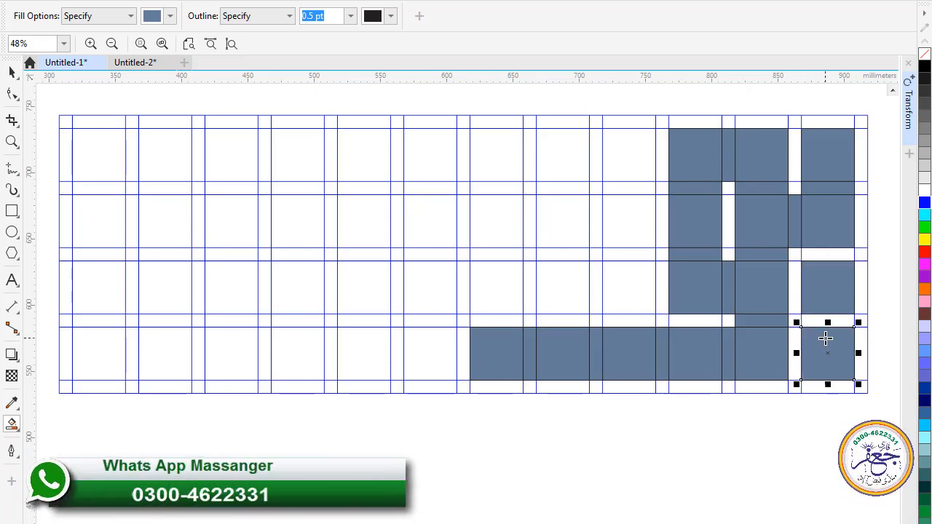
Fill rows two and three of the fourth and fifth columns from the right, joining the two uprights across row three
left_click(627, 209)
left_click(625, 253)
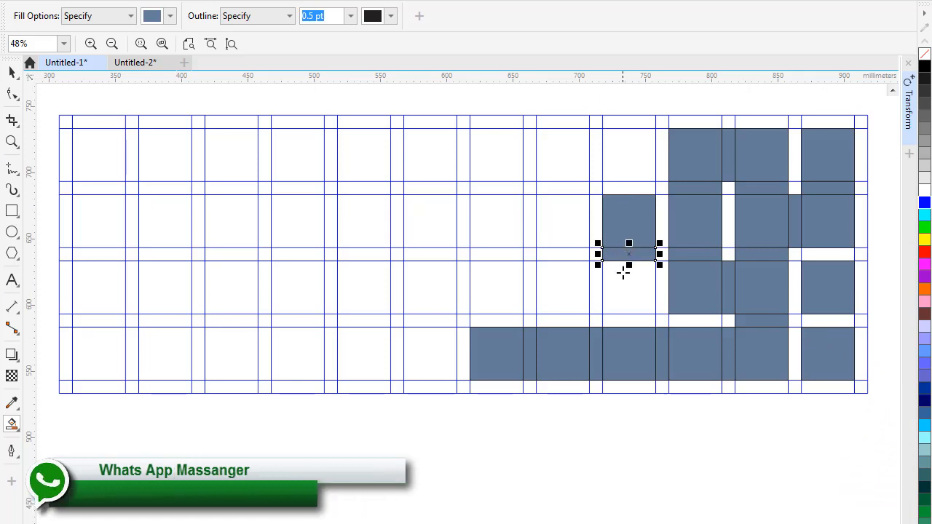
left_click(624, 275)
left_click(594, 278)
left_click(578, 278)
left_click(564, 254)
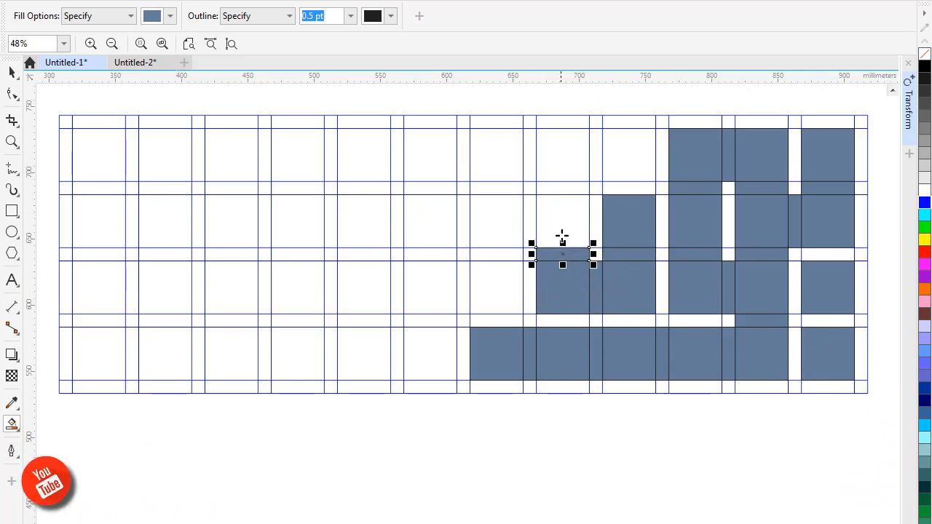
left_click(562, 232)
Continue the row-three fill to the seventh column from the right, raising row-two uprights on the sixth and seventh columns
left_click(530, 286)
left_click(499, 287)
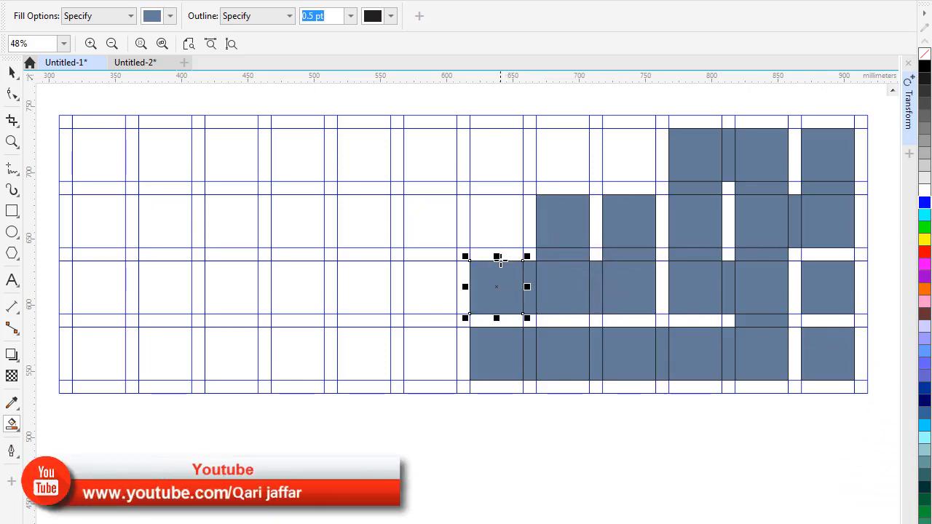
left_click(499, 254)
left_click(497, 232)
left_click(464, 287)
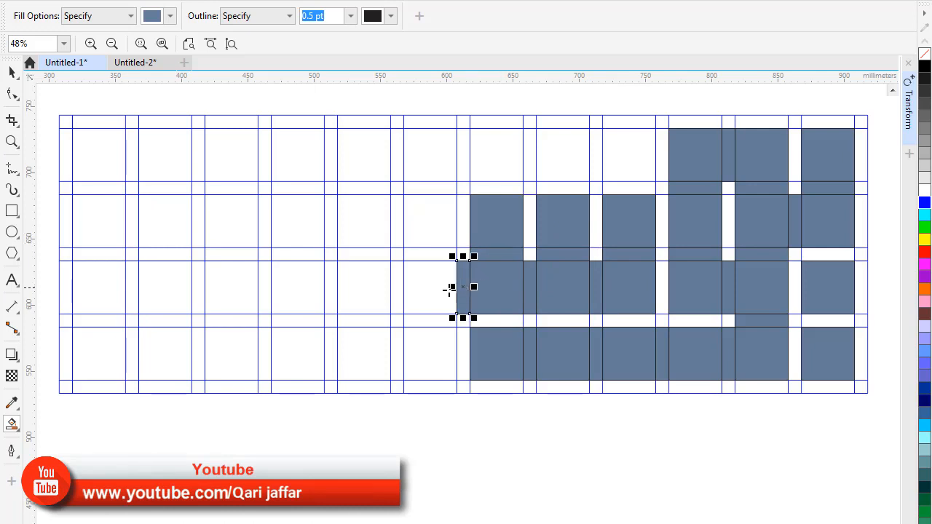
left_click(428, 280)
left_click(426, 255)
left_click(424, 230)
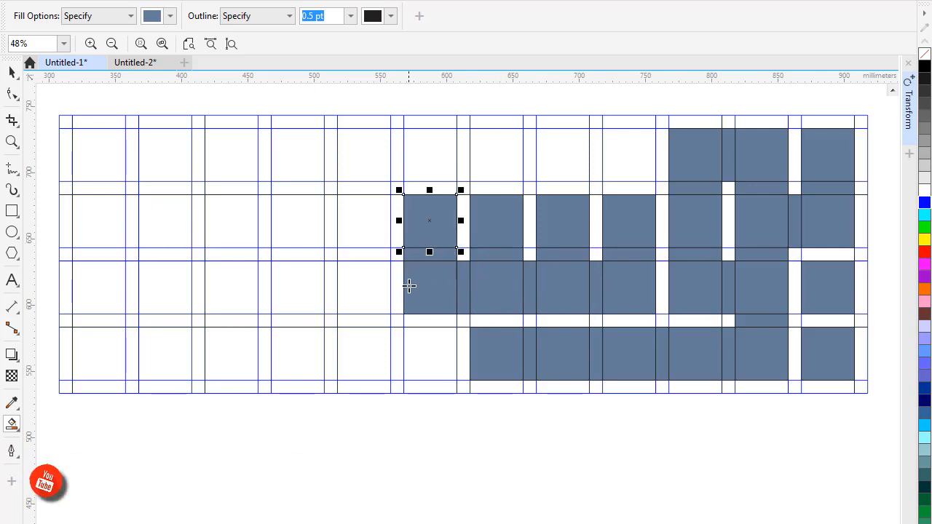
Fill down from row three of the seventh column from the right to the bottom row, and along that row to the leftmost column
left_click(424, 320)
left_click(415, 356)
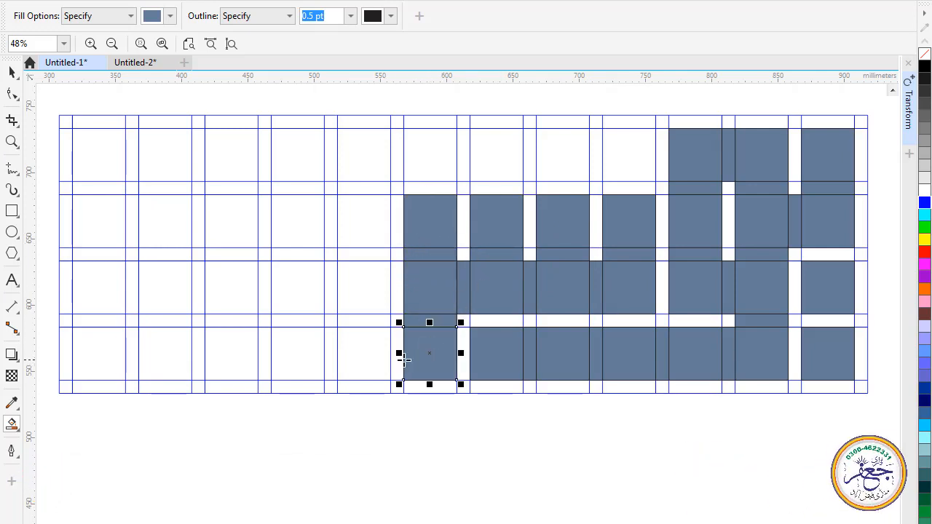
left_click(397, 357)
left_click(362, 362)
left_click(329, 362)
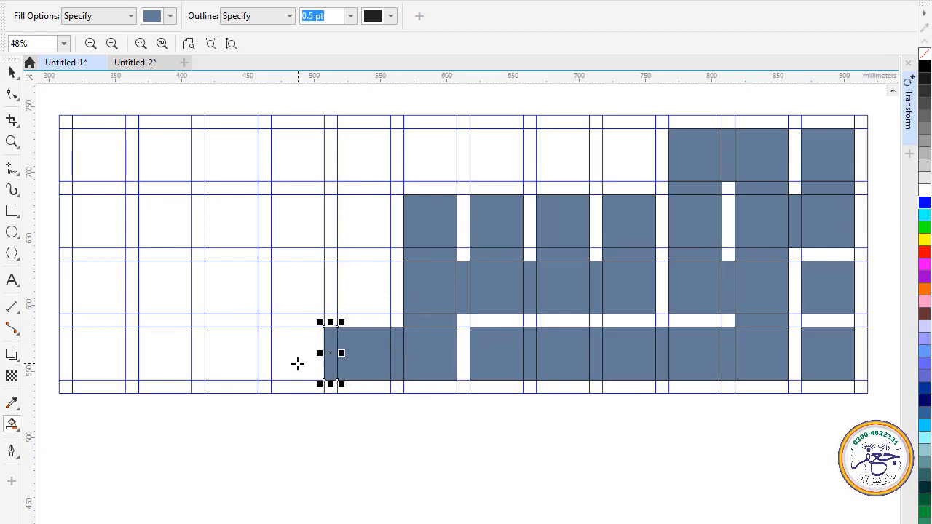
left_click(298, 364)
left_click(264, 362)
left_click(214, 356)
left_click(199, 357)
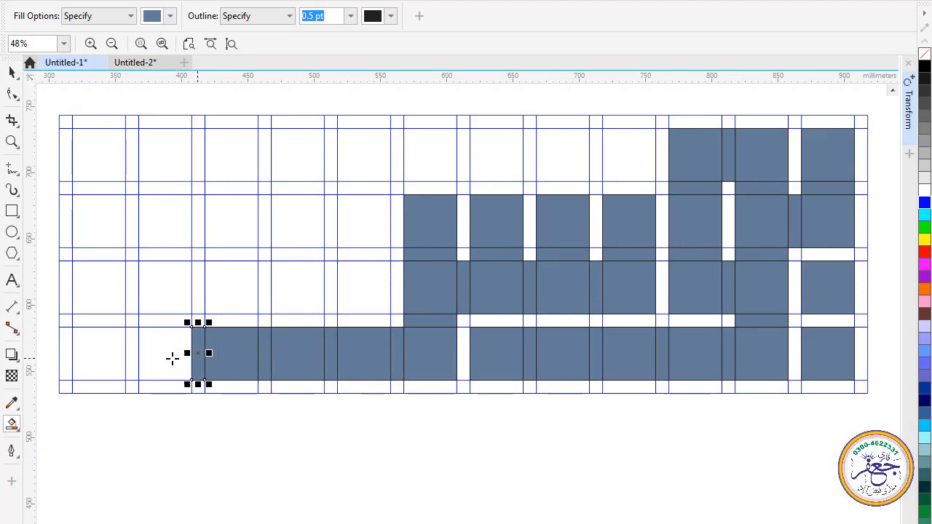
left_click(161, 355)
left_click(133, 355)
left_click(100, 345)
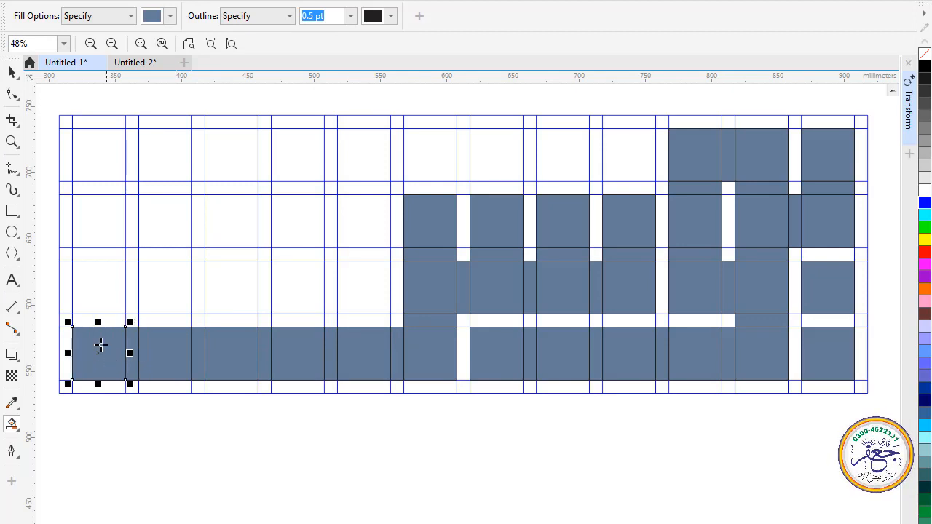
Fill the leftmost column upward from the bottom row to the top row, including the gaps between cells
left_click(95, 322)
left_click(95, 305)
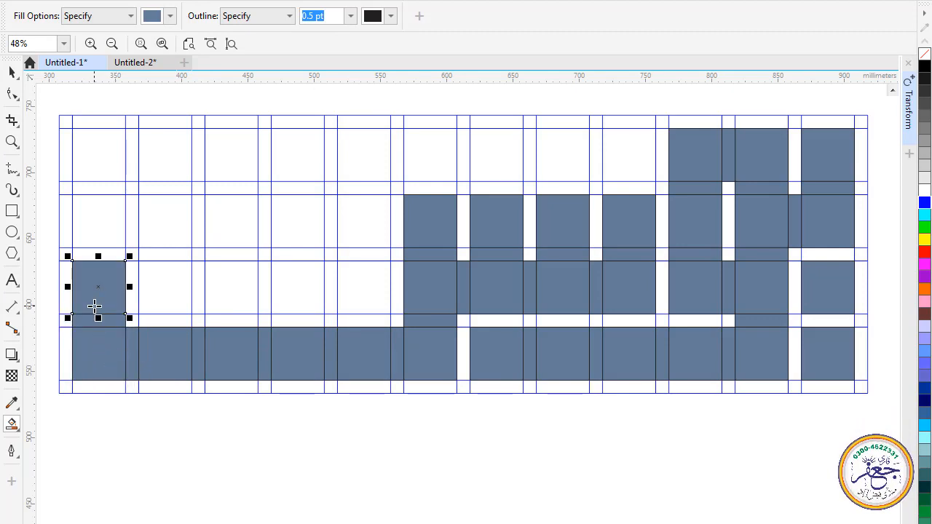
left_click(99, 254)
left_click(98, 220)
left_click(98, 188)
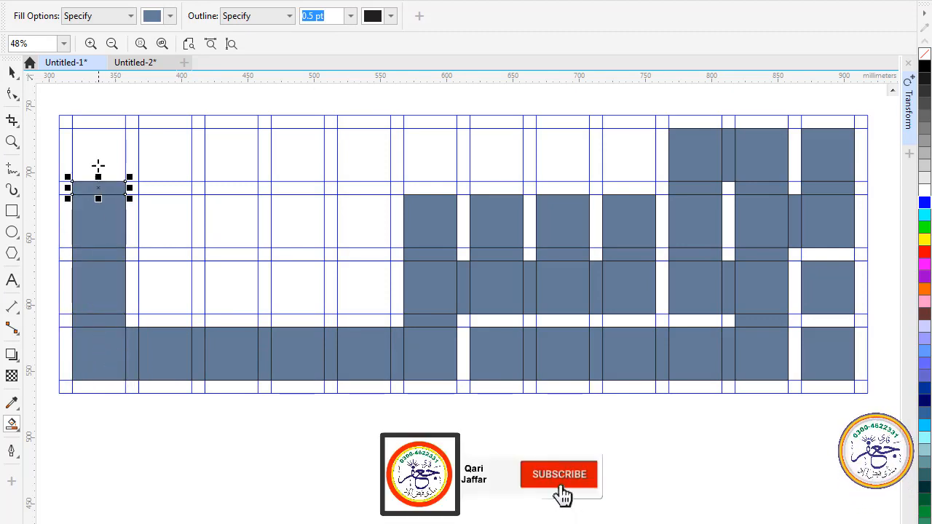
left_click(98, 163)
Fill the top row, gaps included, from the leftmost filled column across to the ninth column from the left
left_click(132, 159)
left_click(146, 158)
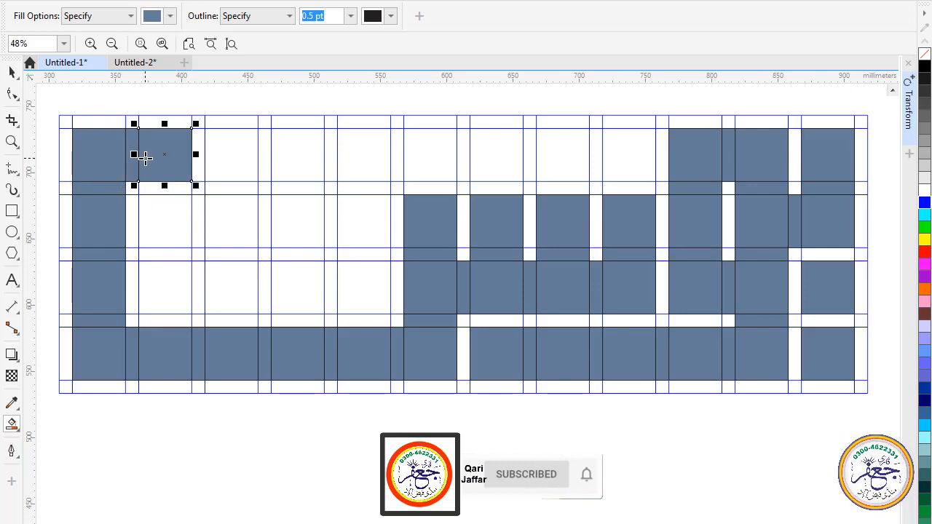
left_click(201, 154)
left_click(233, 153)
left_click(264, 154)
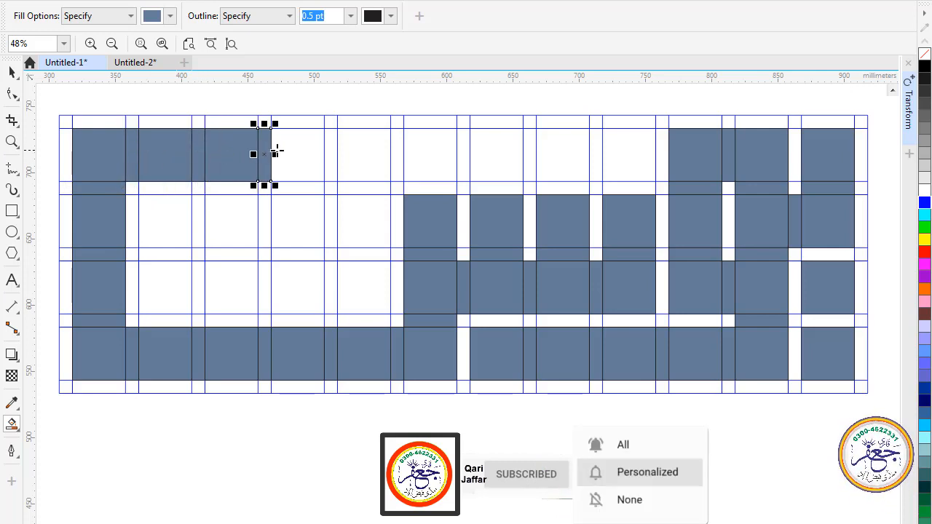
left_click(287, 153)
left_click(333, 154)
left_click(349, 152)
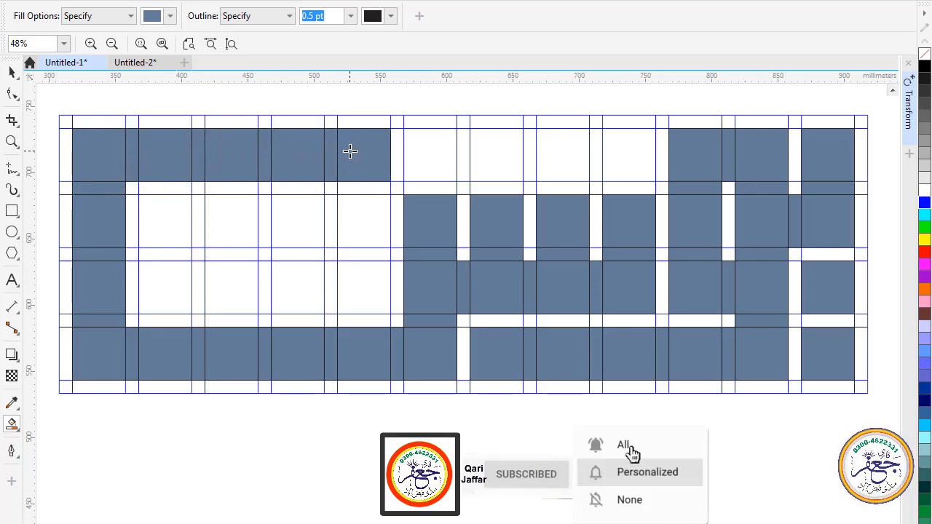
left_click(396, 154)
left_click(430, 152)
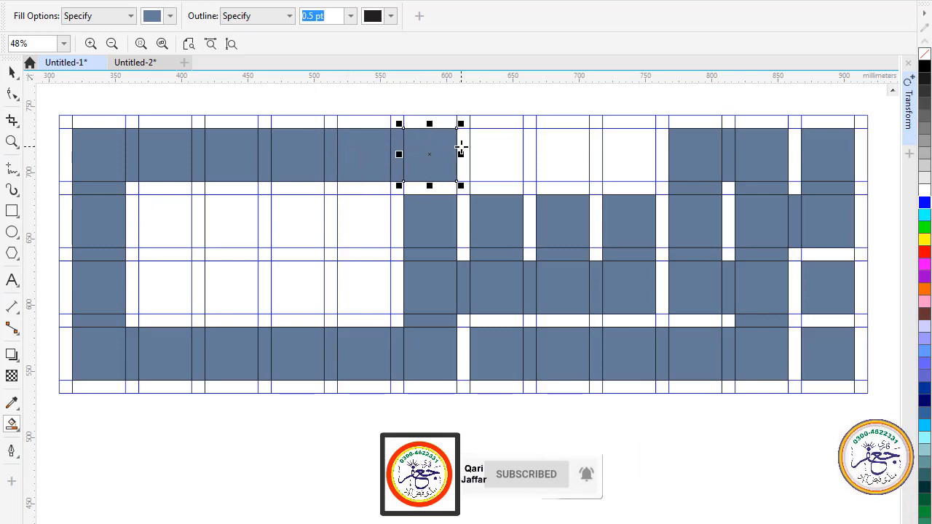
left_click(463, 150)
left_click(518, 153)
left_click(530, 152)
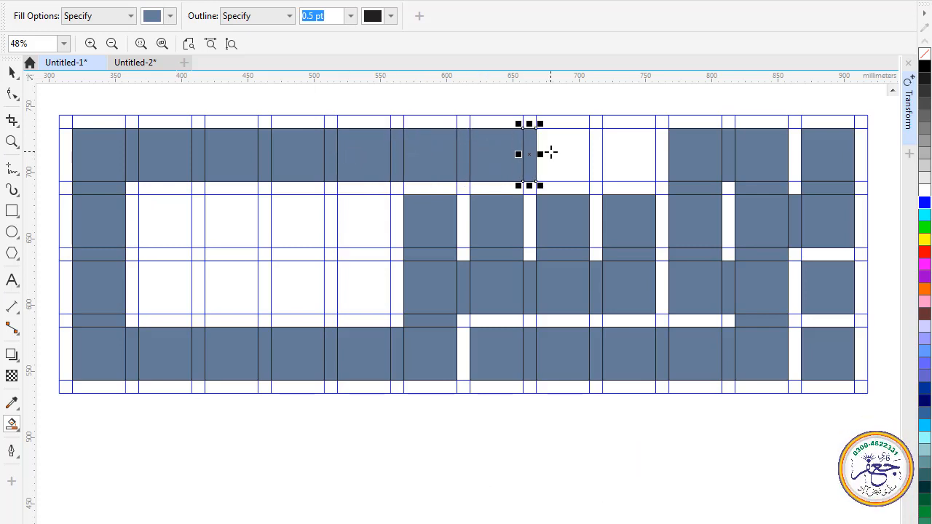
left_click(585, 153)
left_click(595, 151)
left_click(632, 153)
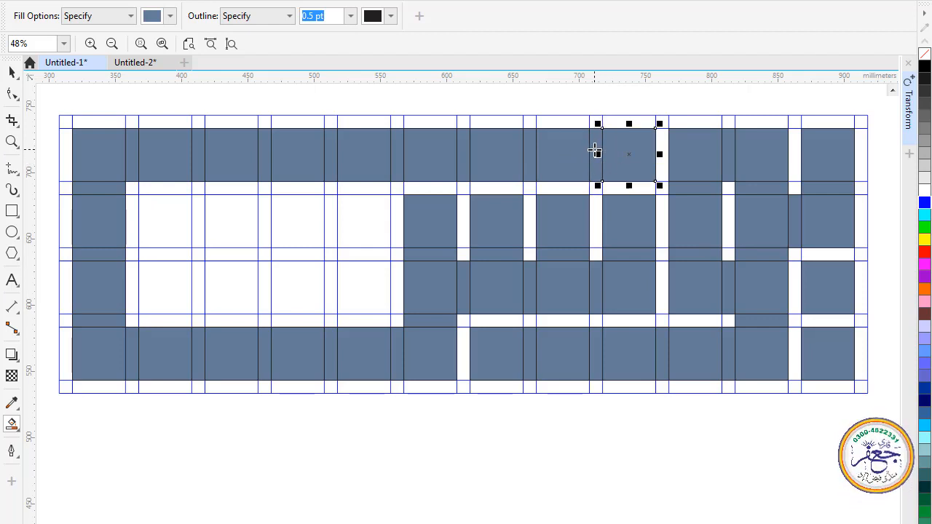
Undo the last two top-row fills and refill only the ninth cell from the left, leaving the gap before it empty
key("ctrl+z")
key("ctrl+z")
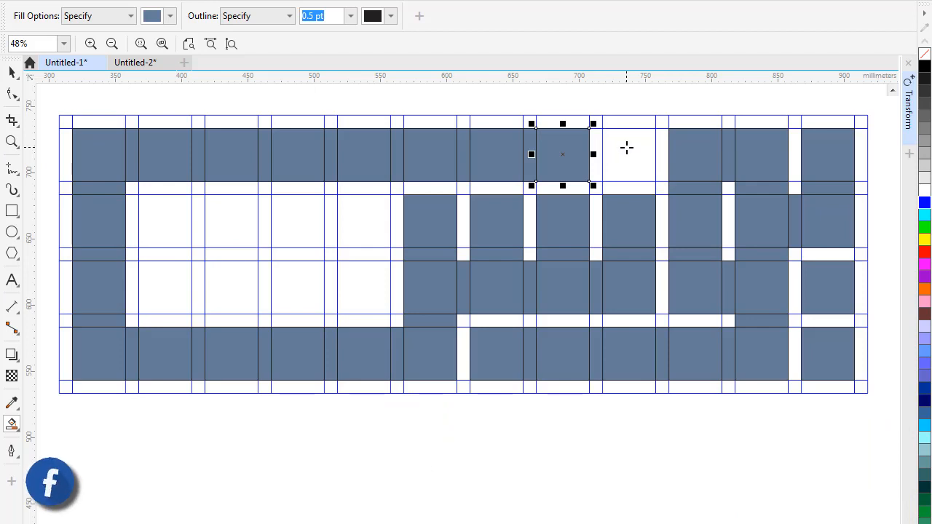
left_click(627, 148)
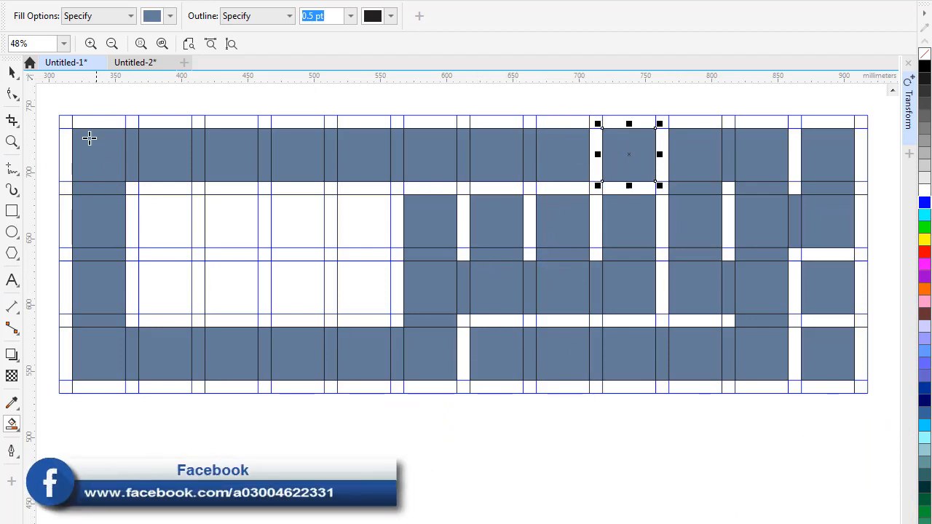
Select all the filled cells inside the grid, weld them into one shape and fill it red
left_click(11, 72)
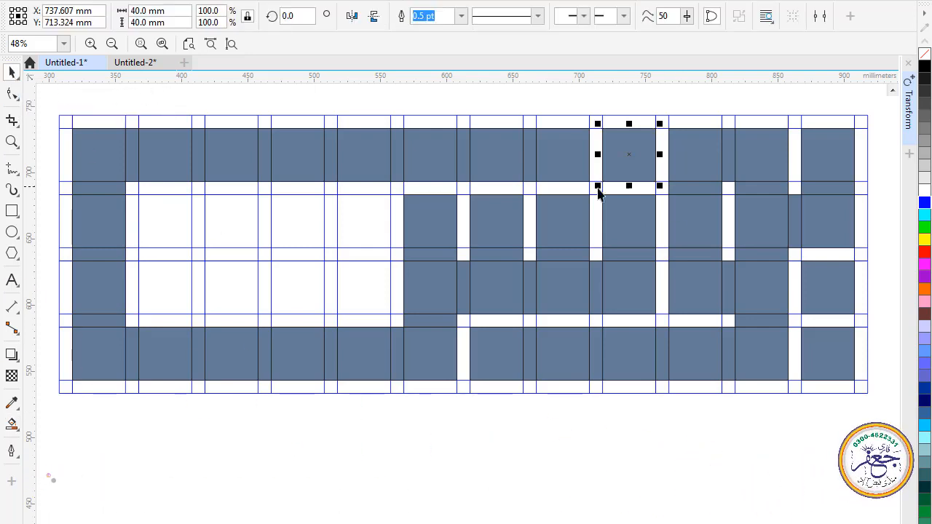
left_click(517, 440)
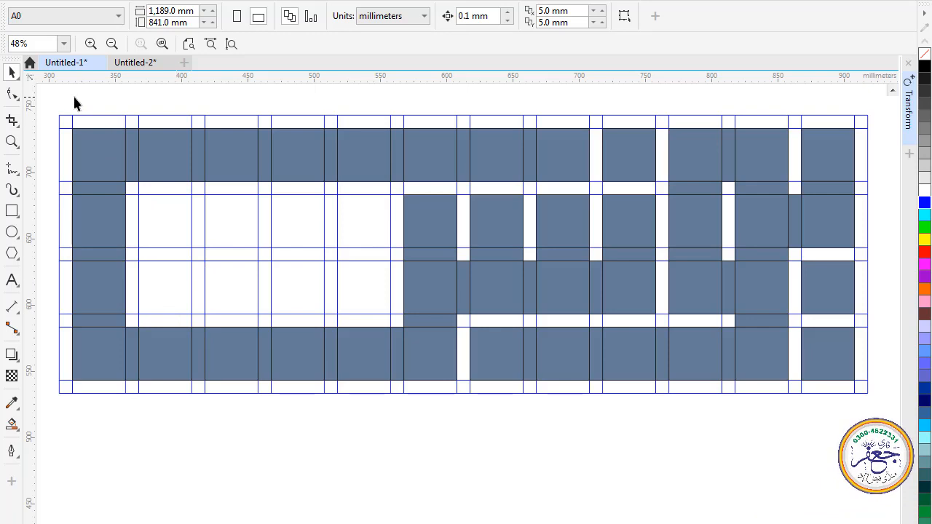
left_click_drag(64, 97, 840, 413)
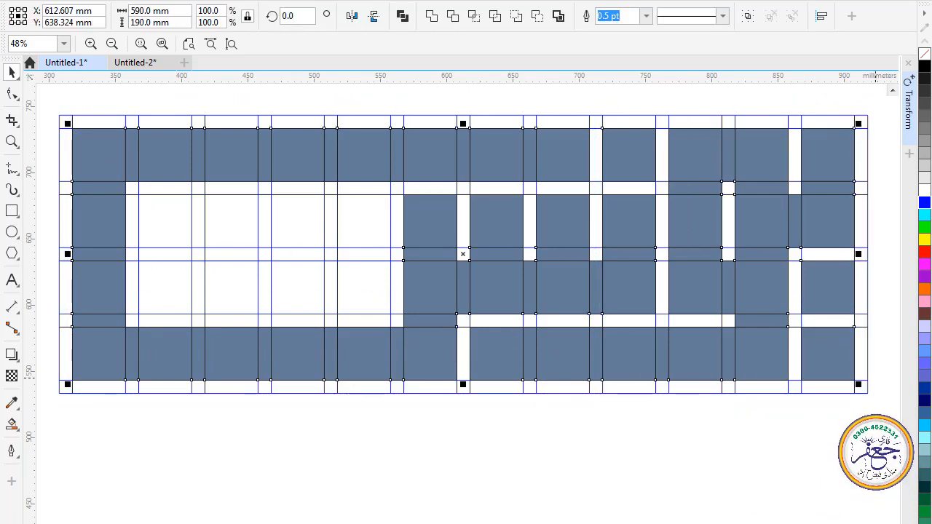
left_click(432, 18)
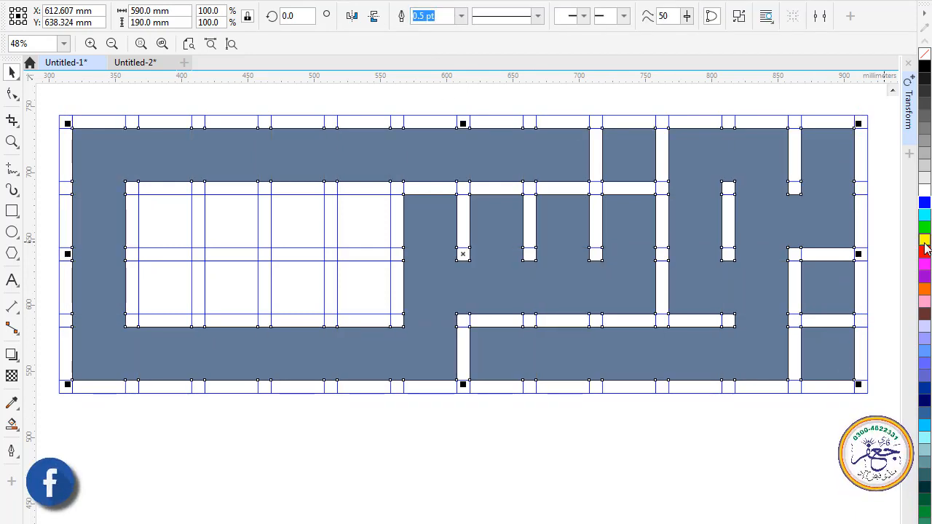
left_click(924, 251)
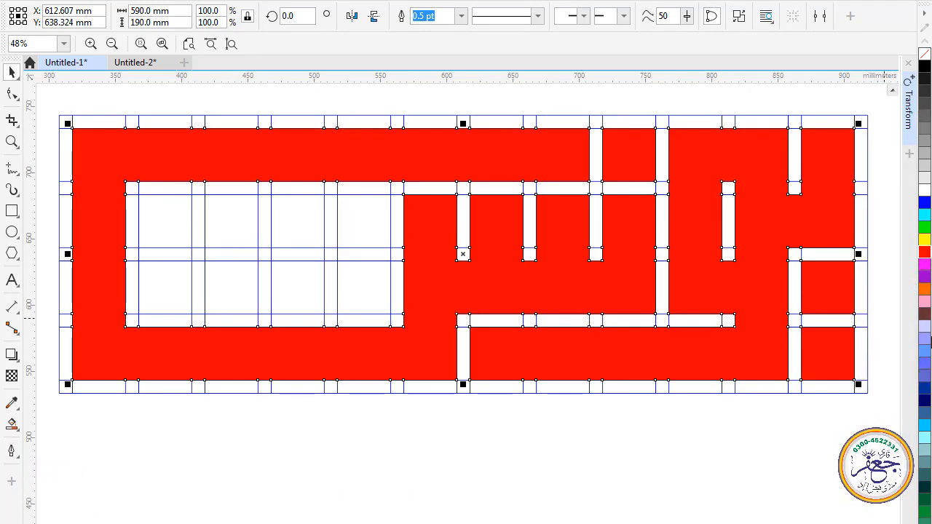
left_click(659, 467)
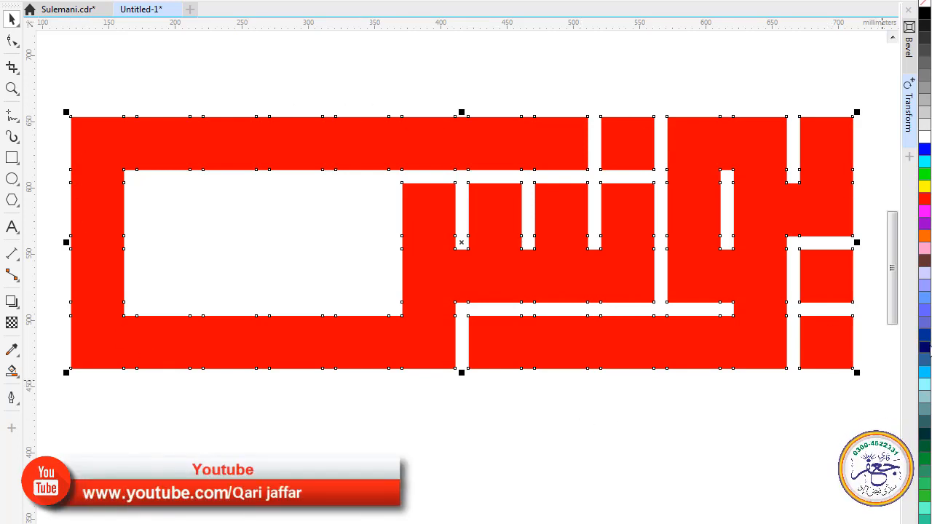
Apply a soft-edge Bevel to the red lettering with a 254.0 mm distance and a light direction of 215
left_click(908, 42)
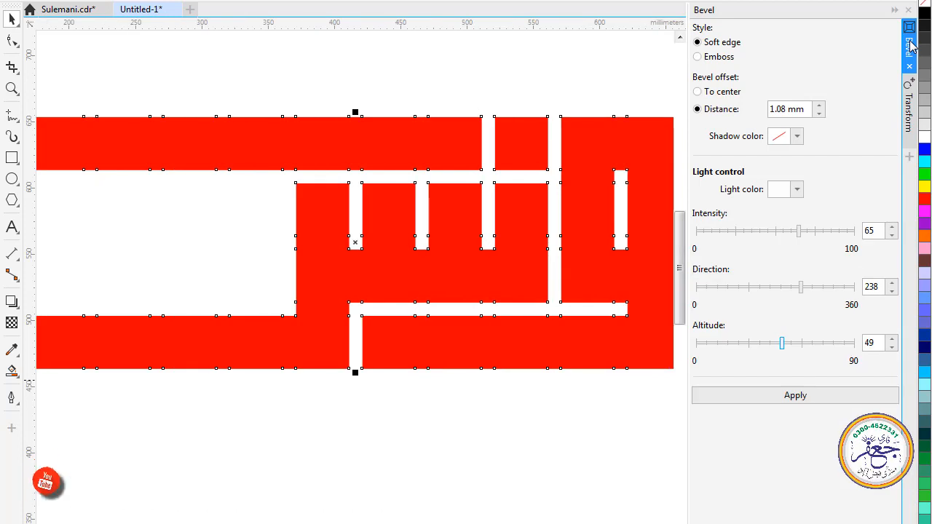
left_click(794, 399)
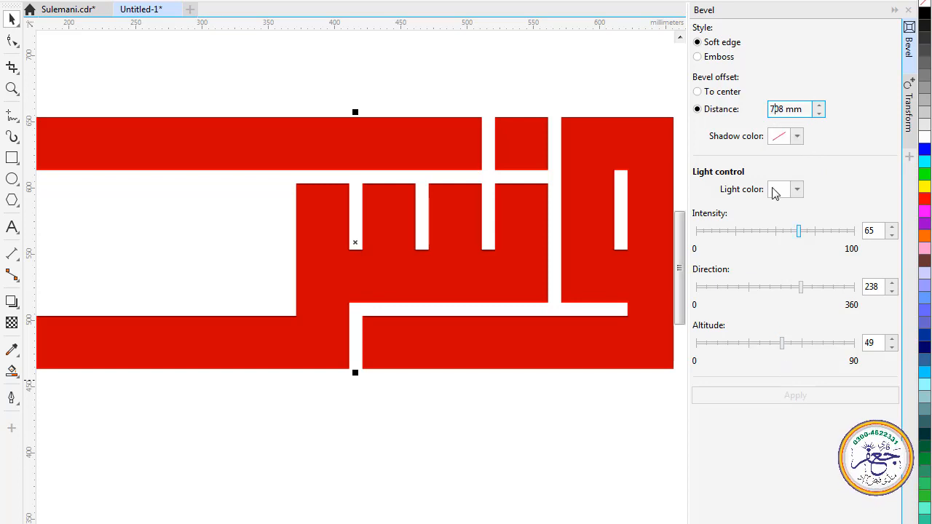
left_click(794, 286)
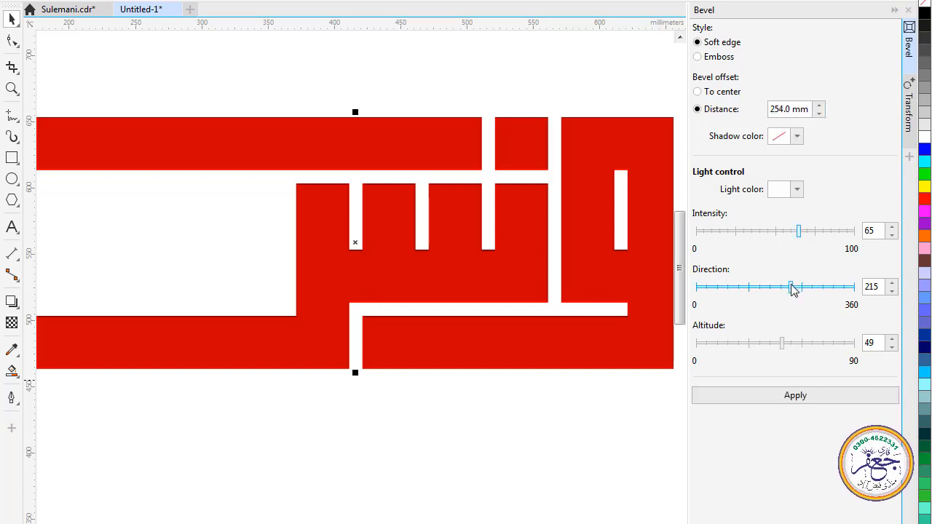
left_click(793, 396)
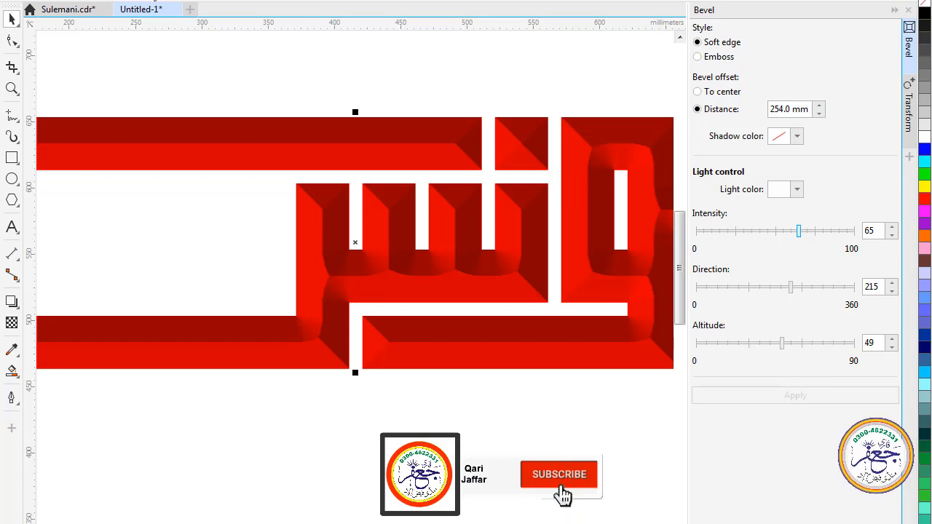
key("F4")
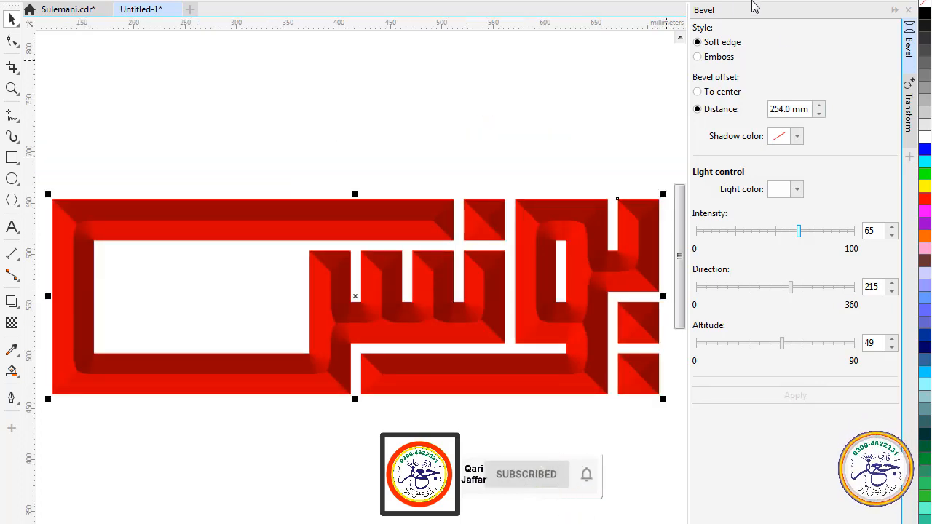
left_click(892, 11)
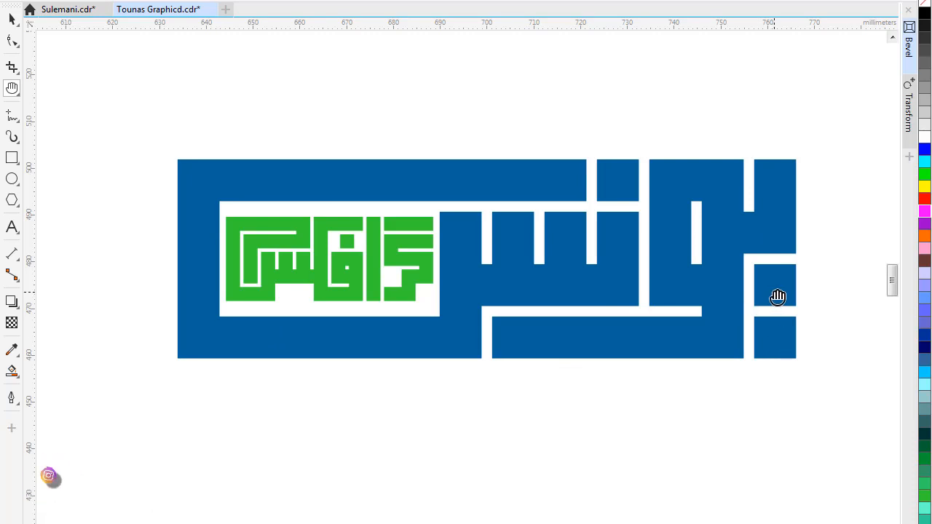
Look over the flat blue, orange and green Kufic designs and the finished Younas Graphics artwork in Tounas Graphicd.cdr
left_click_drag(773, 299, 589, 293)
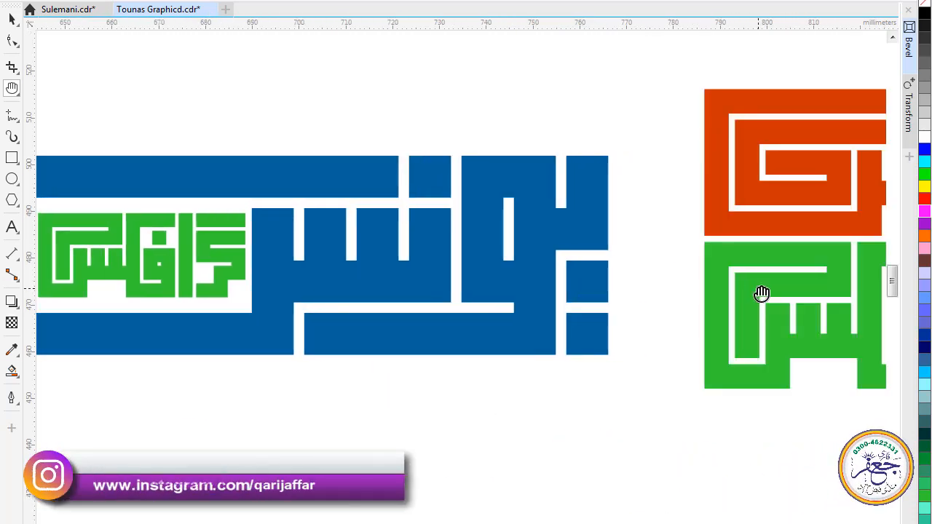
left_click_drag(762, 293, 522, 293)
left_click_drag(725, 294, 586, 297)
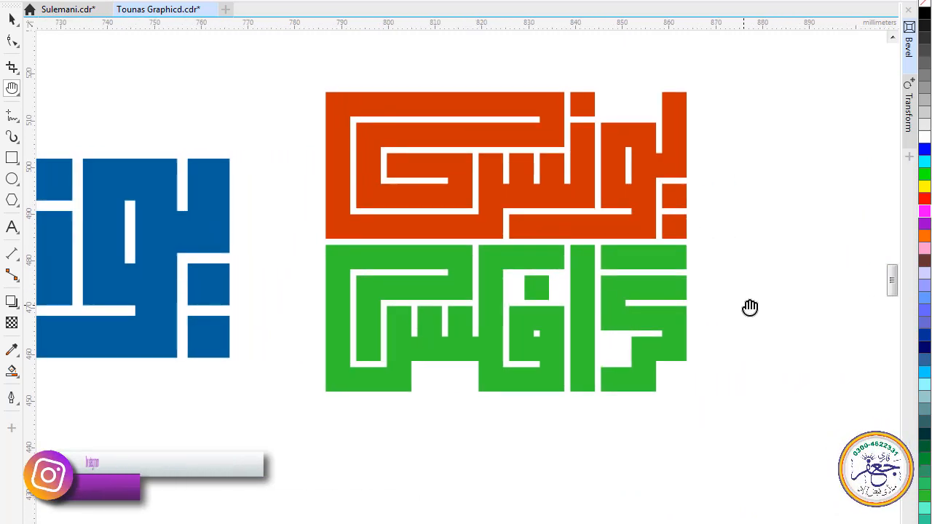
left_click_drag(759, 306, 565, 312)
left_click_drag(697, 312, 534, 308)
left_click_drag(700, 324, 530, 312)
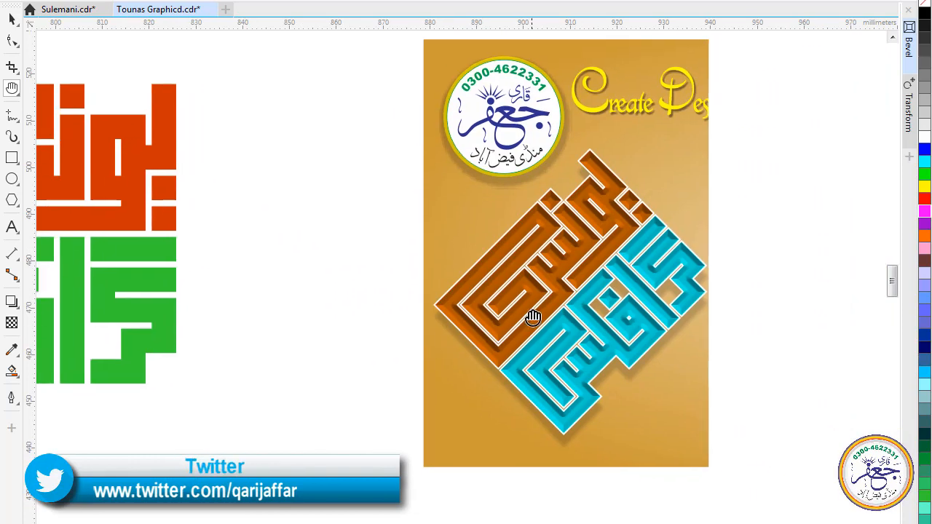
left_click_drag(750, 314, 601, 313)
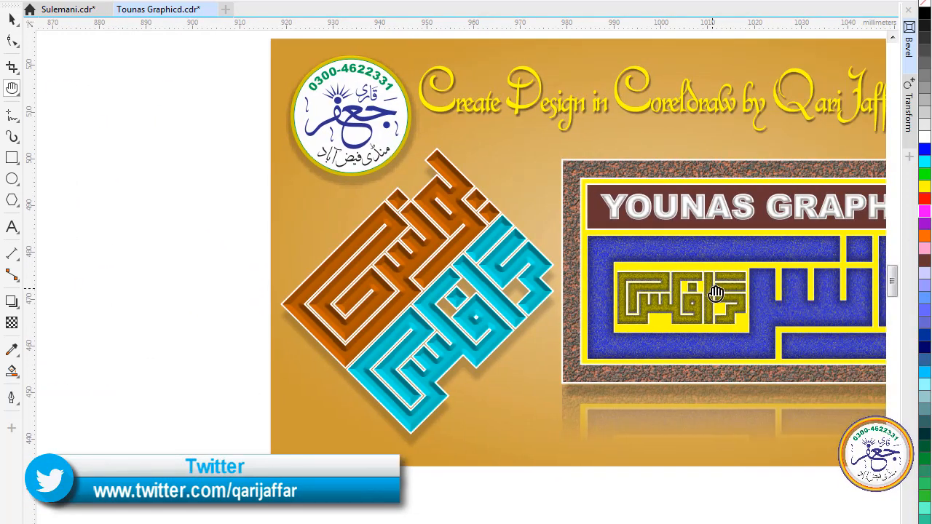
left_click_drag(713, 294, 610, 300)
left_click_drag(713, 291, 667, 293)
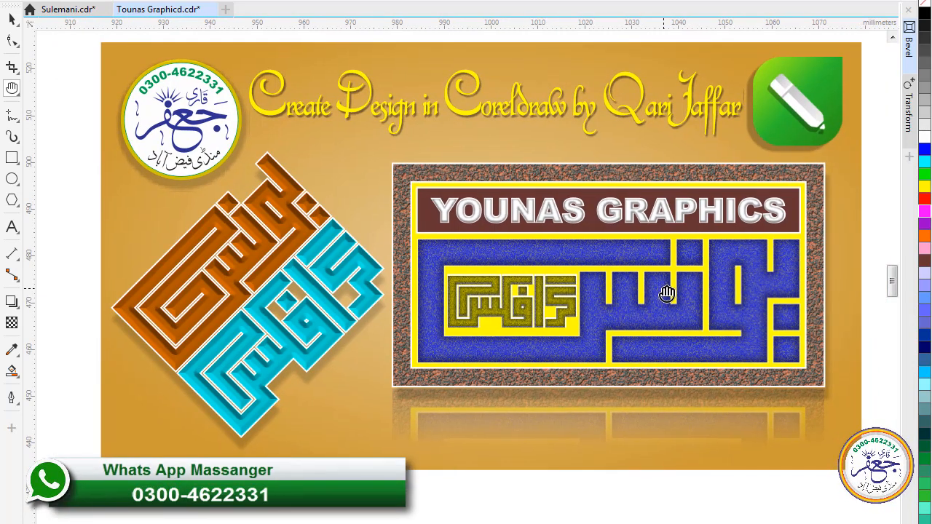